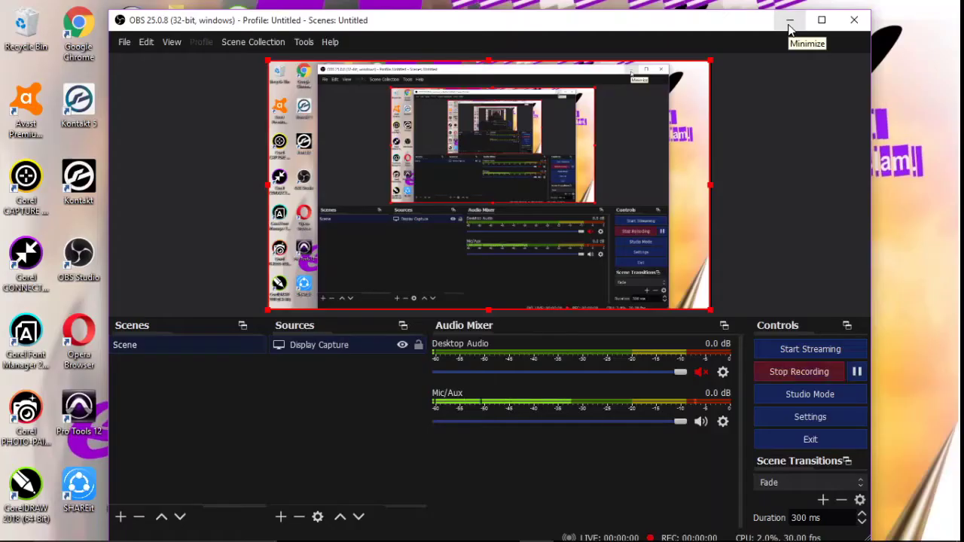
Minimize the recording software, switch to FL Studio and reposition the channel rack in the workspace.
click(791, 19)
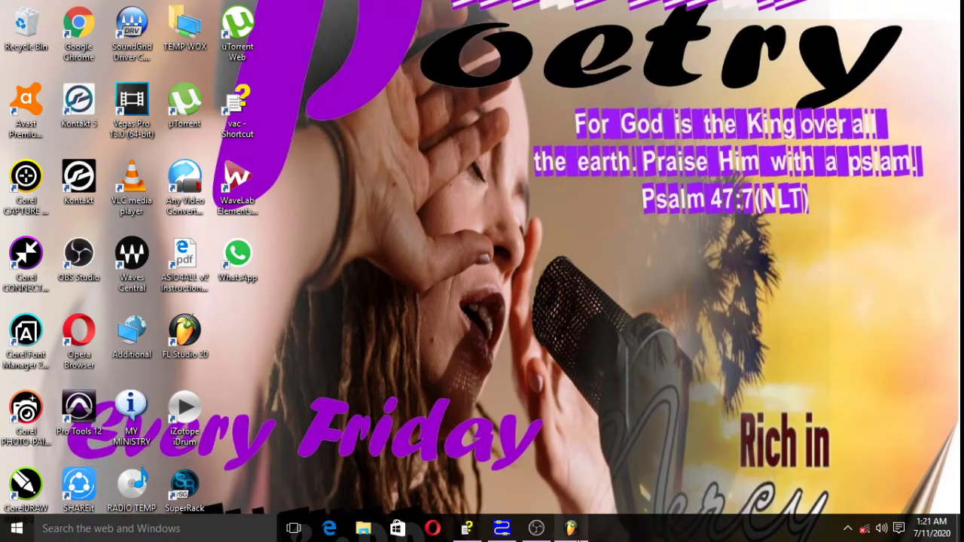
click(572, 529)
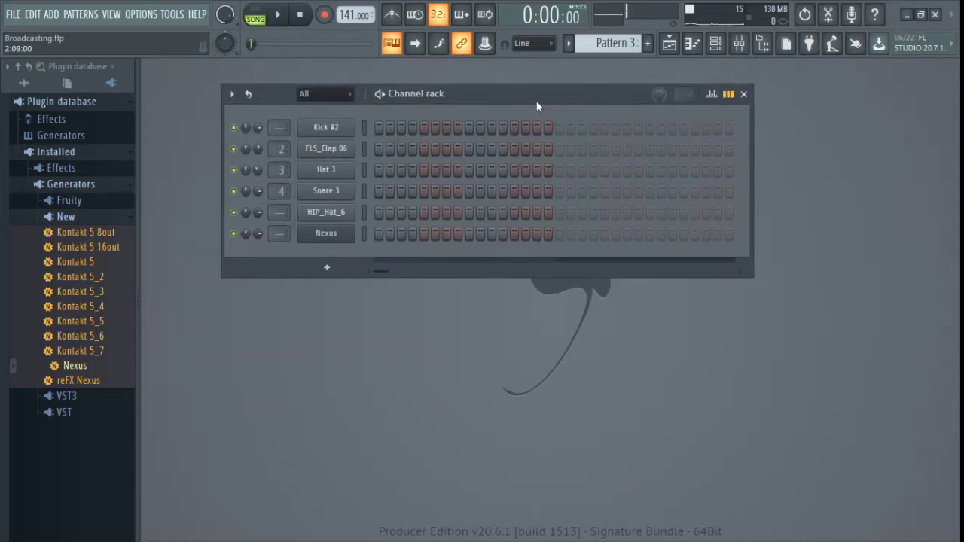
drag(549, 96, 571, 105)
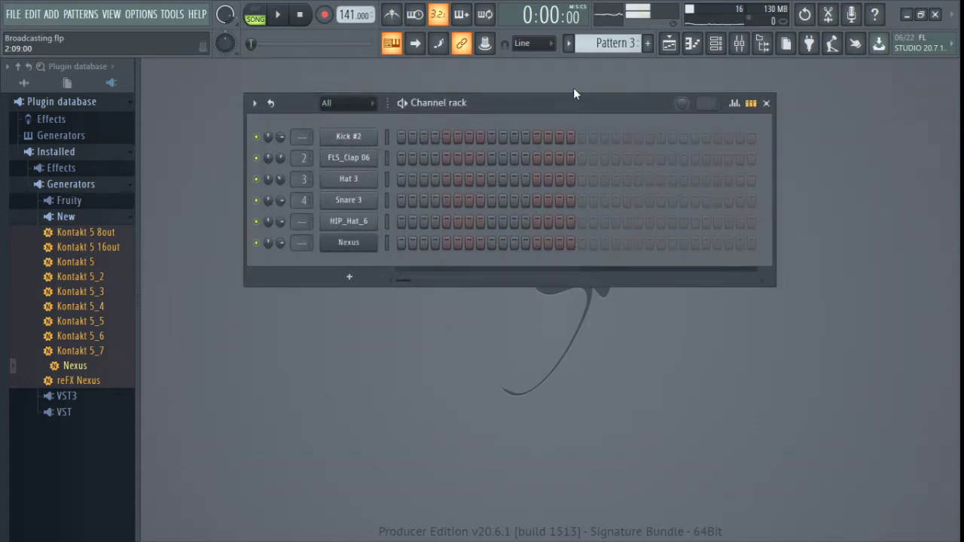
drag(608, 111, 617, 96)
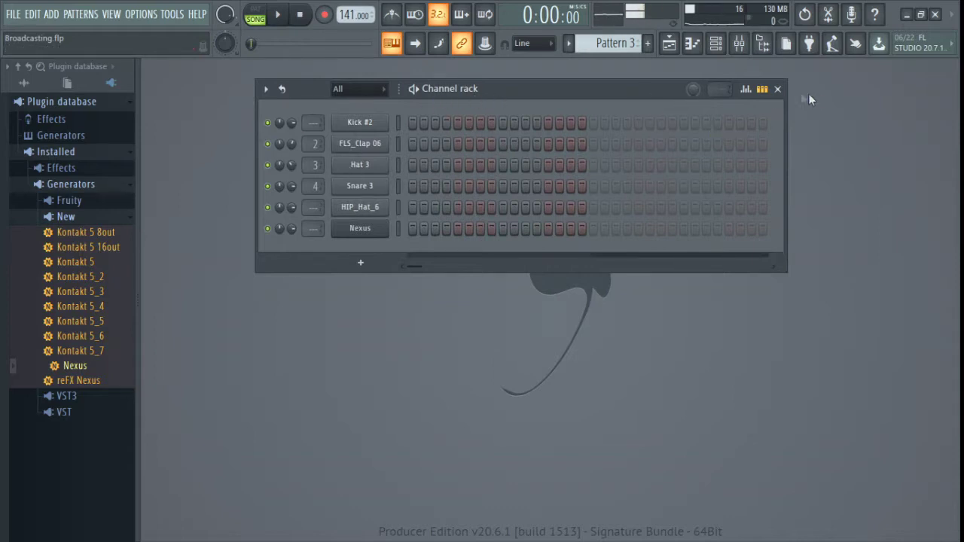
Look over the mixer and the playlist, and close both windows.
click(742, 45)
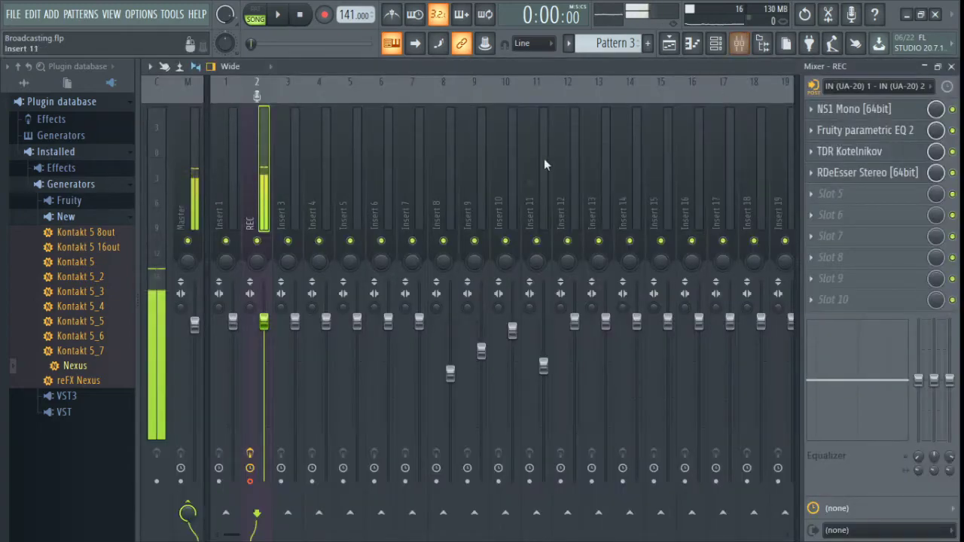
click(669, 45)
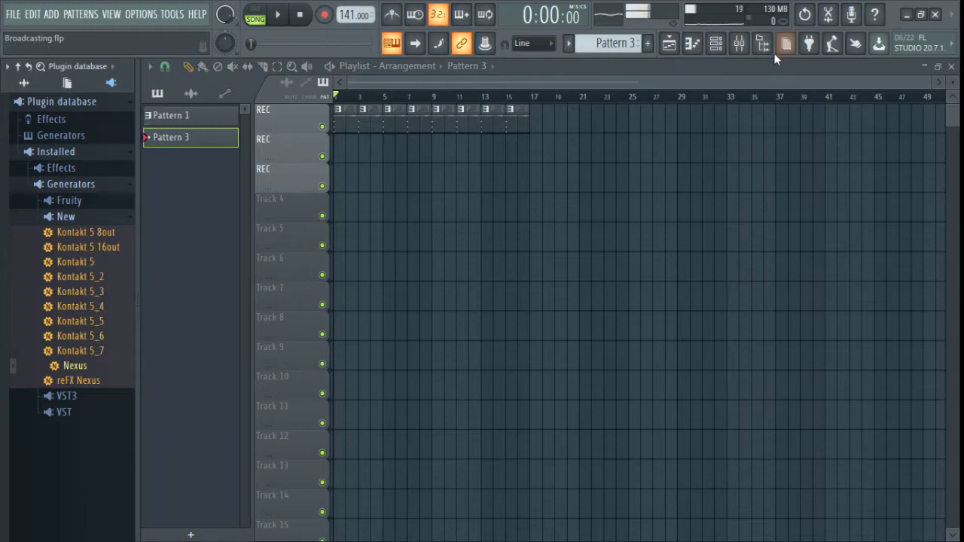
click(952, 66)
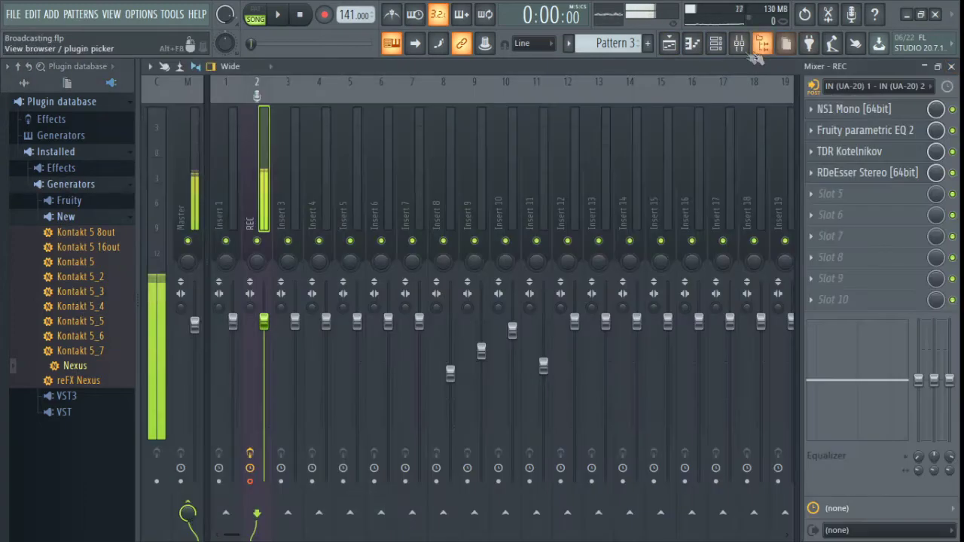
click(952, 66)
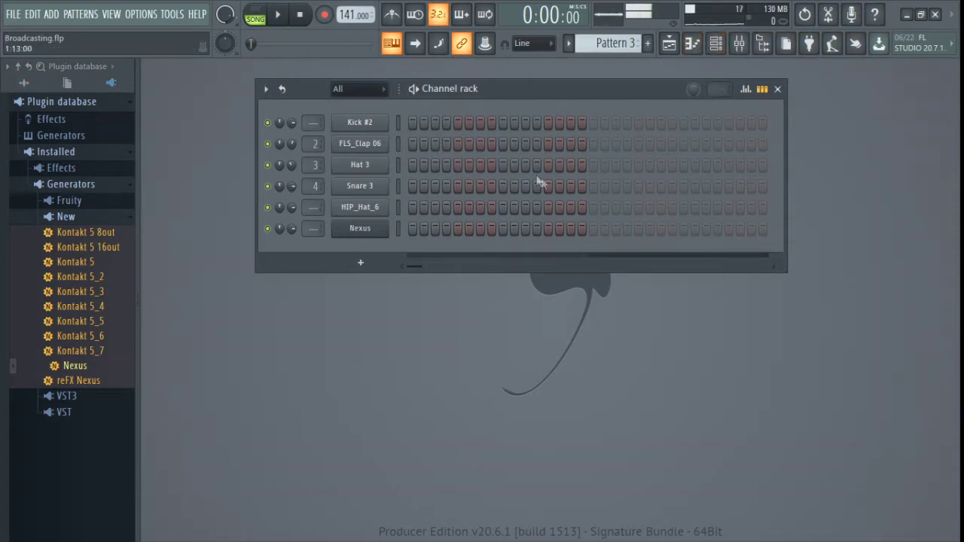
Select Pattern 1, reposition the channel rack and set playback to pattern mode.
scroll(616, 43, up, 2)
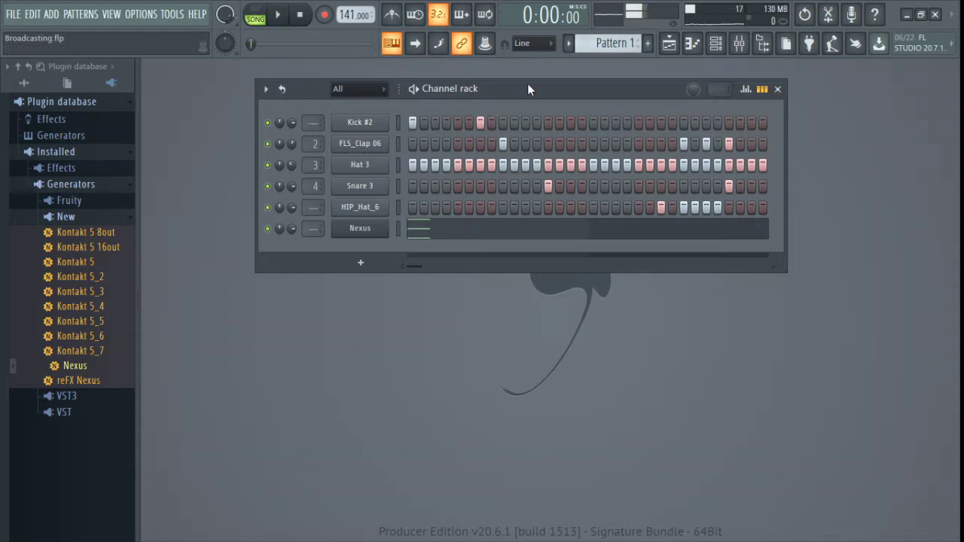
drag(527, 83, 511, 87)
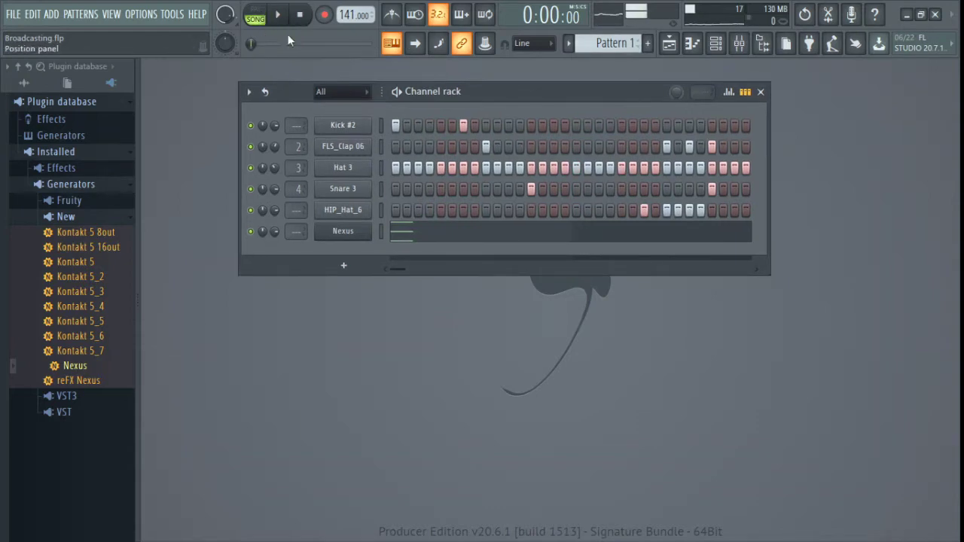
click(256, 19)
View the playlist, set playback to song mode and close the playlist.
click(669, 43)
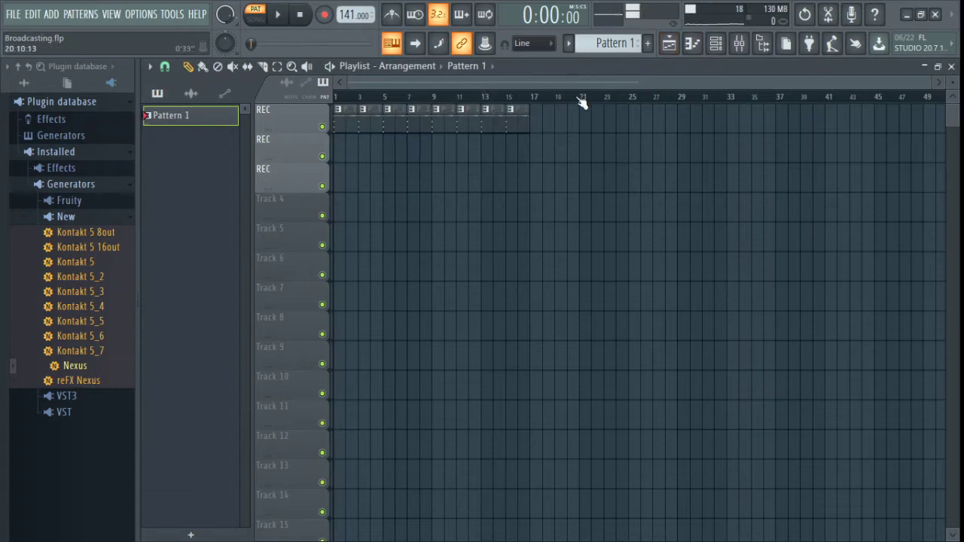
click(255, 20)
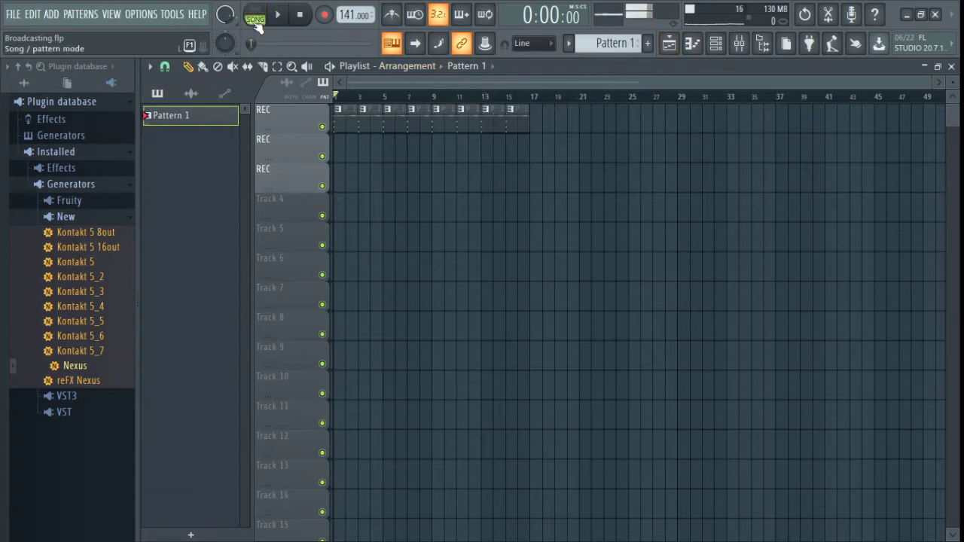
click(951, 66)
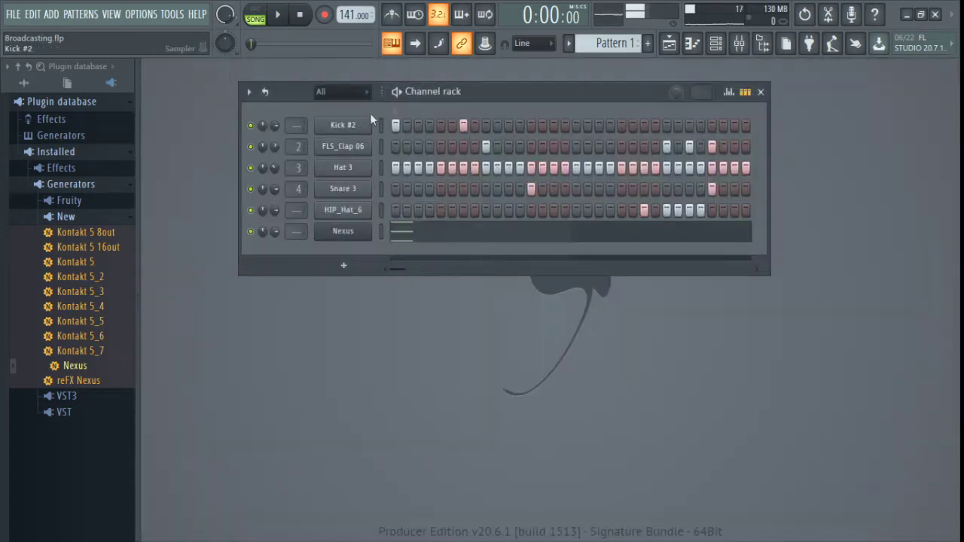
Play Pattern 1 from the channel rack in pattern mode and stop playback.
click(257, 21)
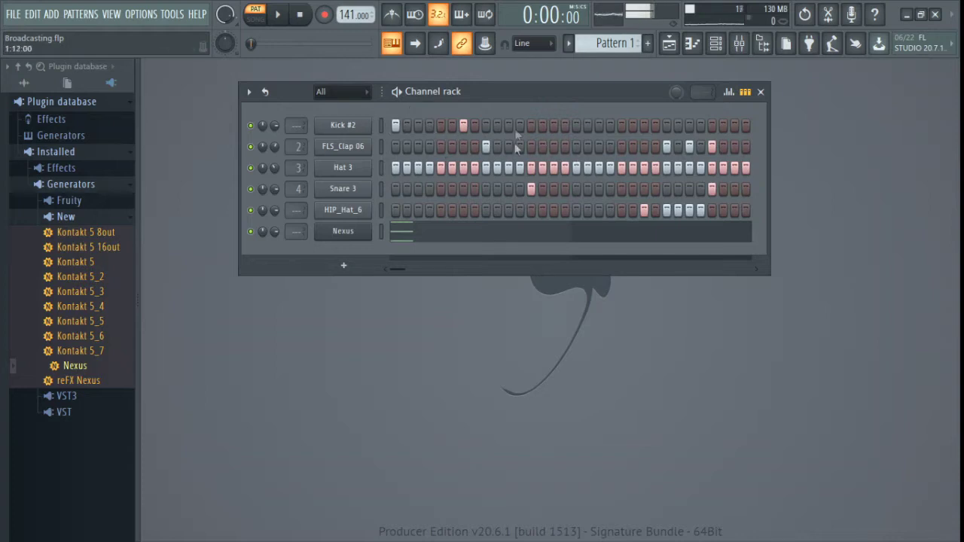
drag(550, 96, 381, 115)
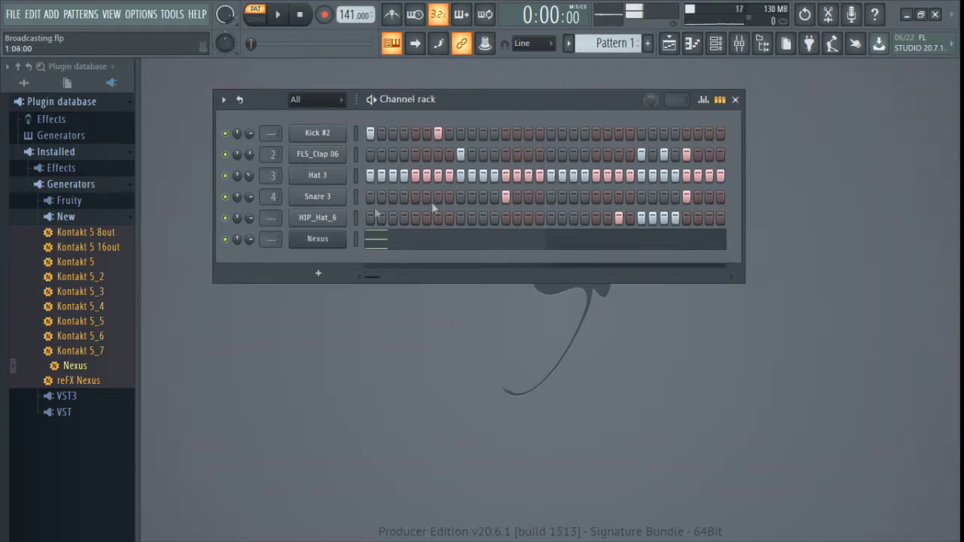
click(280, 18)
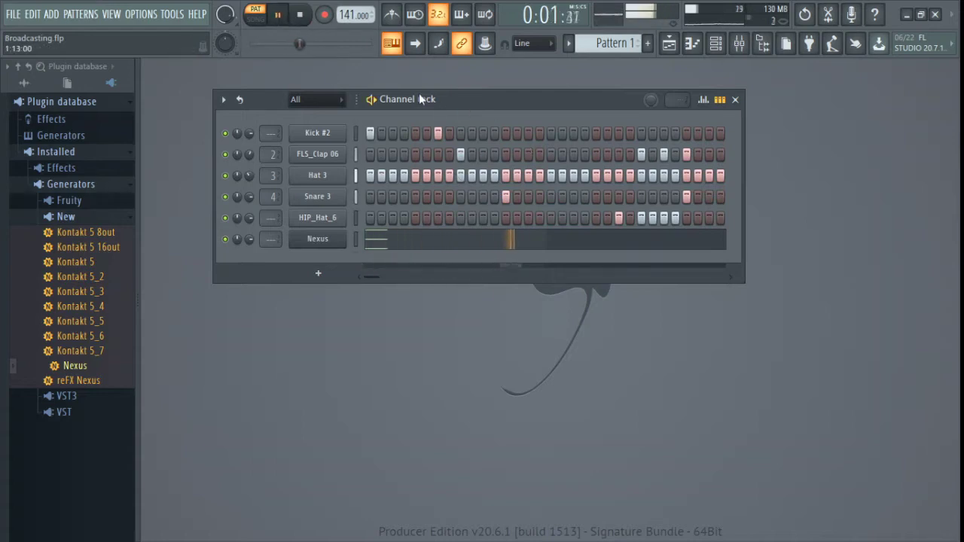
click(299, 15)
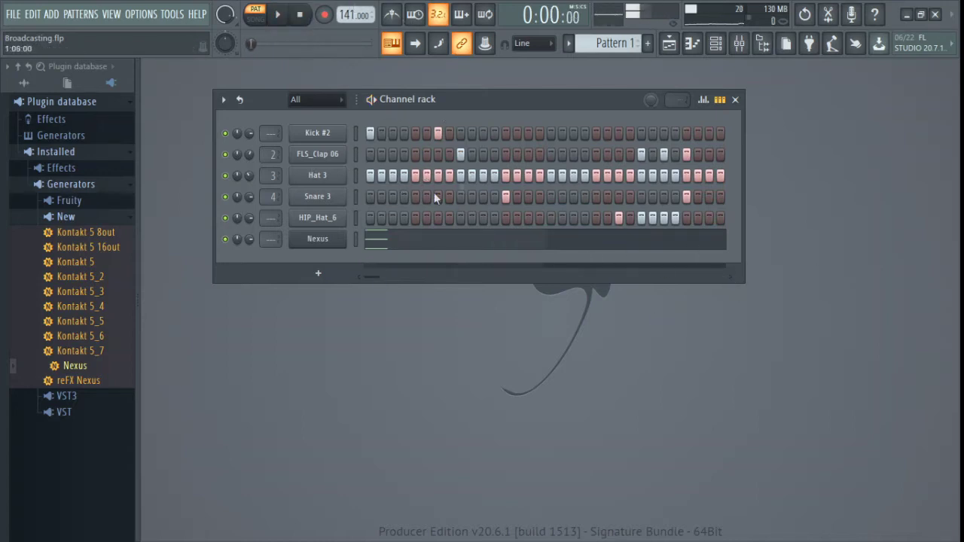
Set playback to song mode and reposition the channel rack.
click(255, 19)
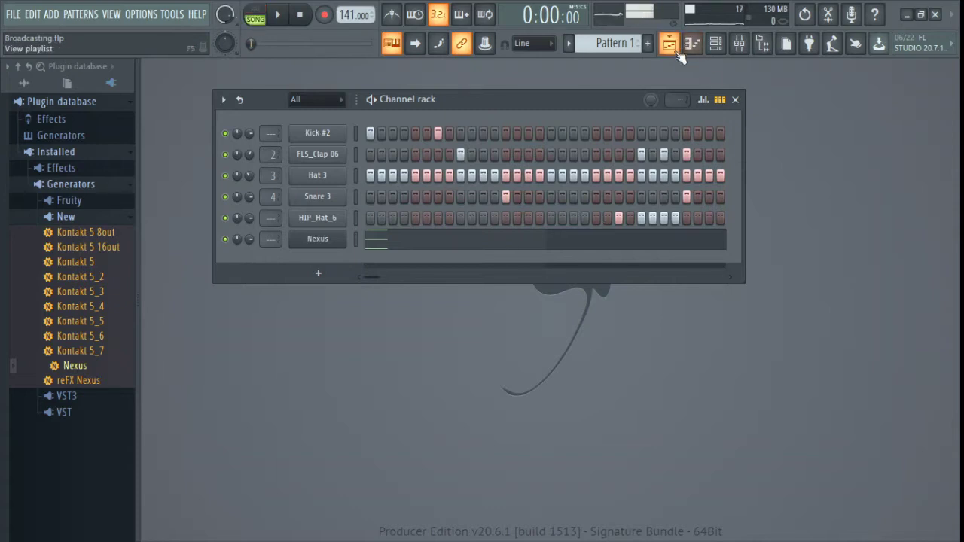
drag(547, 107, 548, 98)
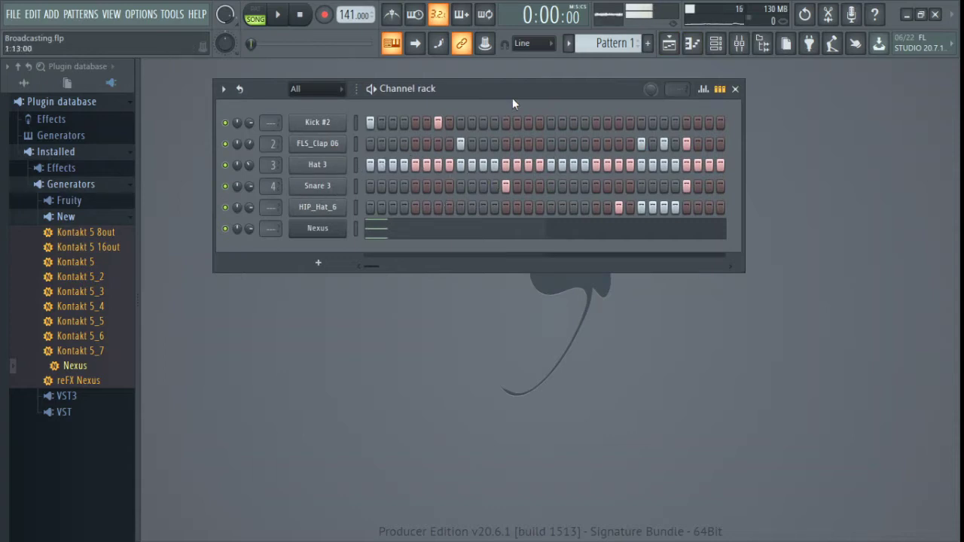
drag(512, 100, 510, 106)
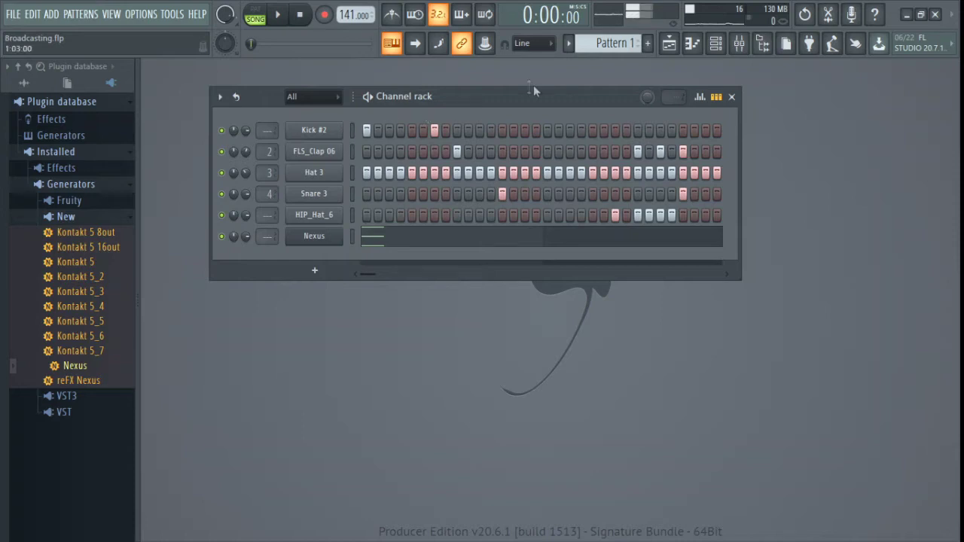
Open the playlist and check the REC track in the mixer, closing the mixer again.
click(670, 43)
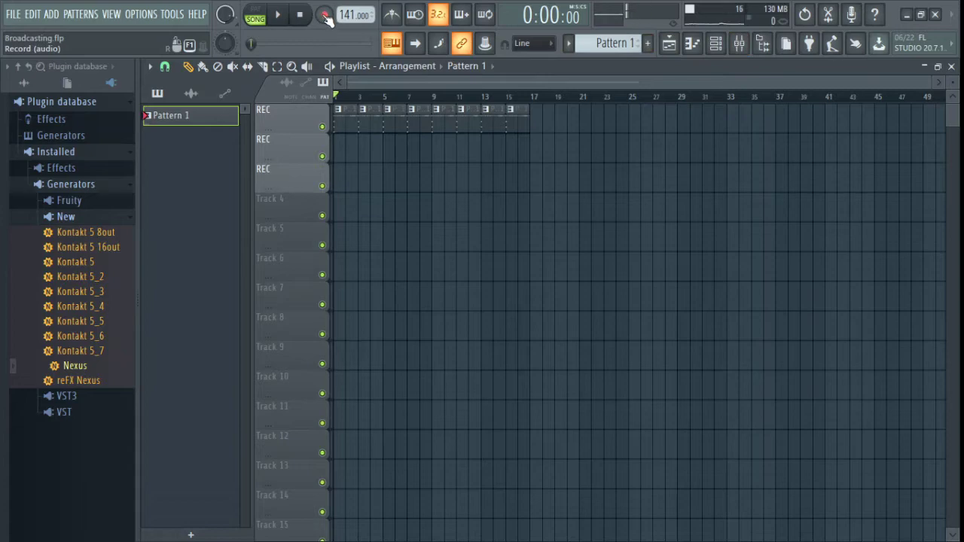
click(739, 43)
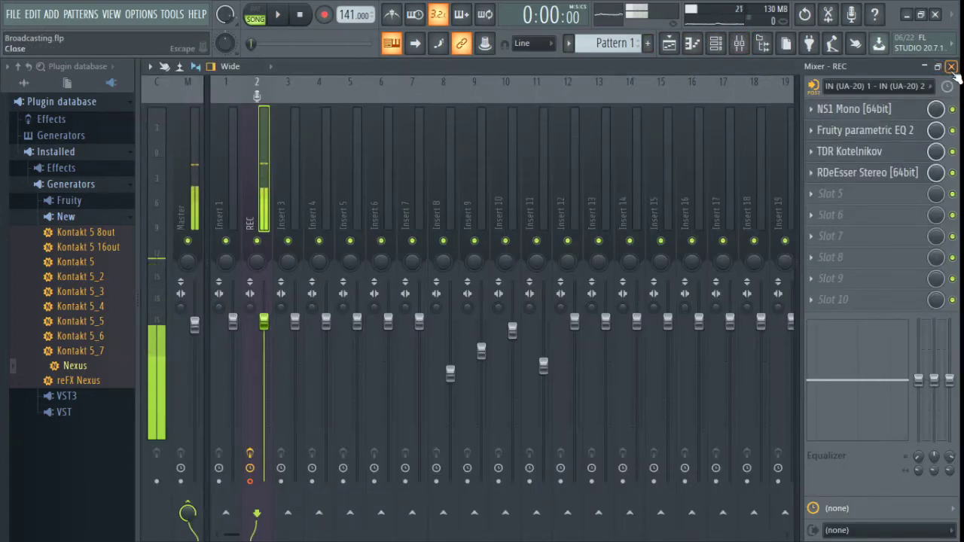
click(951, 67)
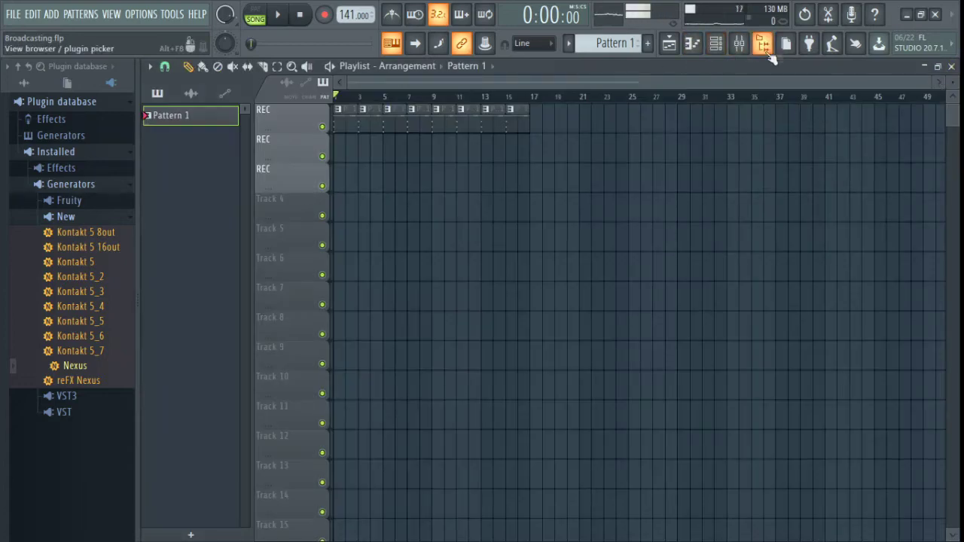
Record about five and a half bars of audio into the playlist as an audio clip, and stop the recording.
click(324, 15)
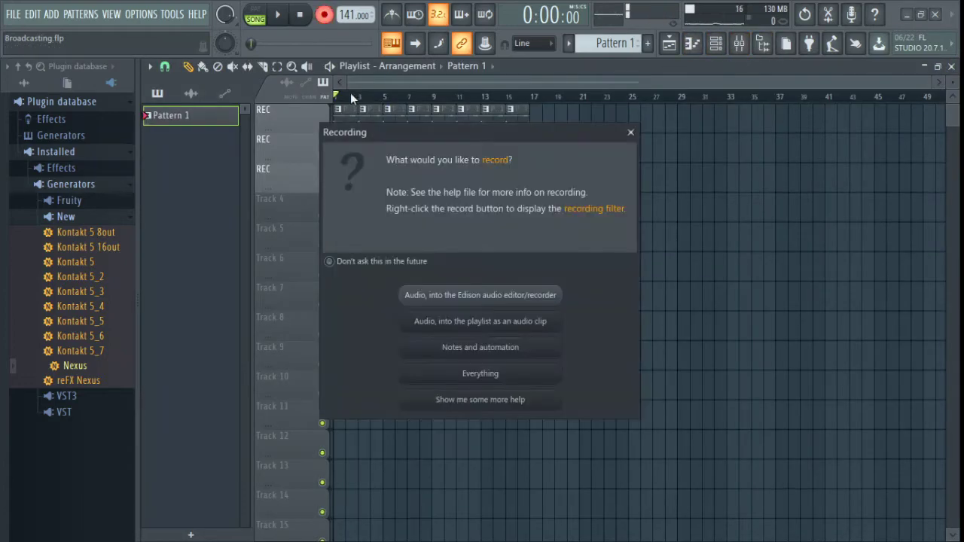
click(491, 325)
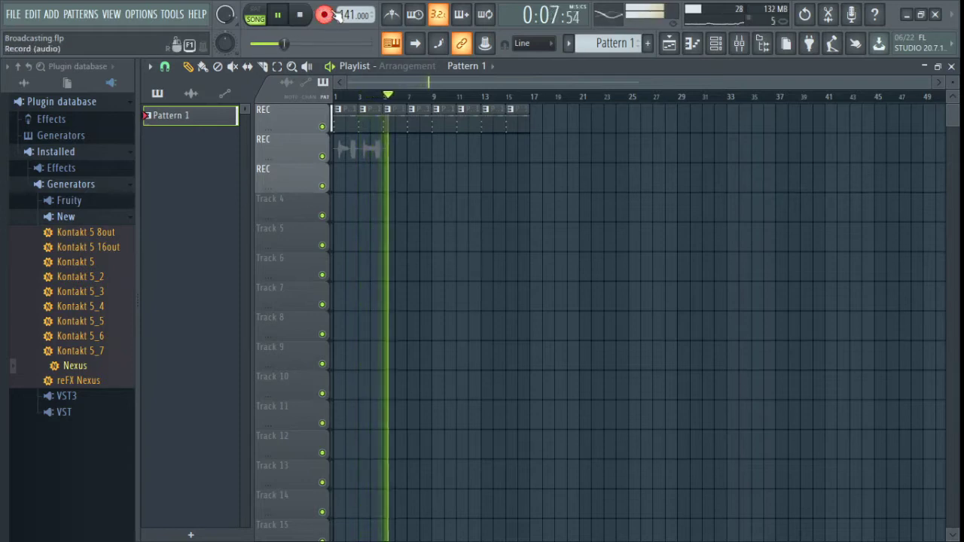
click(300, 15)
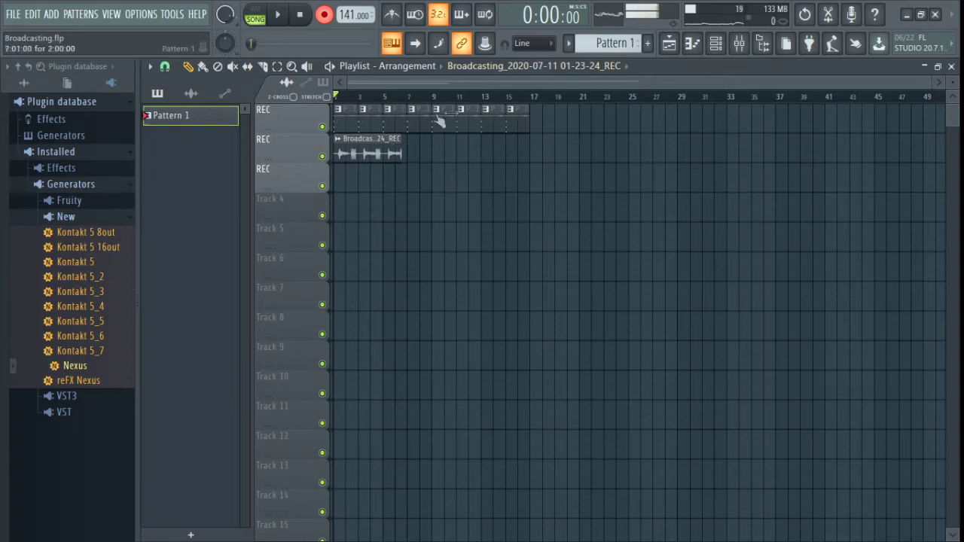
Delete all Pattern 1 clips from the first playlist track.
click(220, 67)
drag(526, 122, 342, 129)
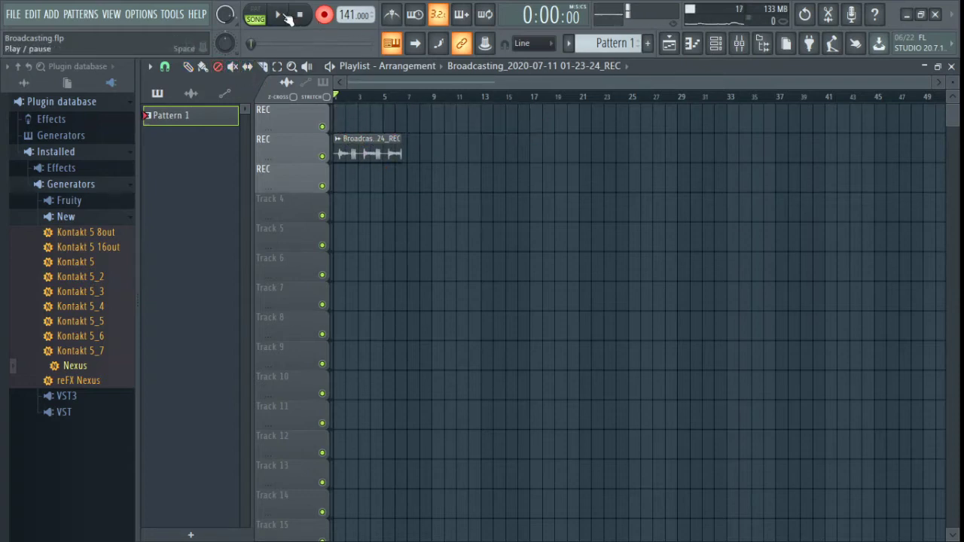
Play back the recorded audio clip on its own, and enlarge its waveform for inspection.
key(space)
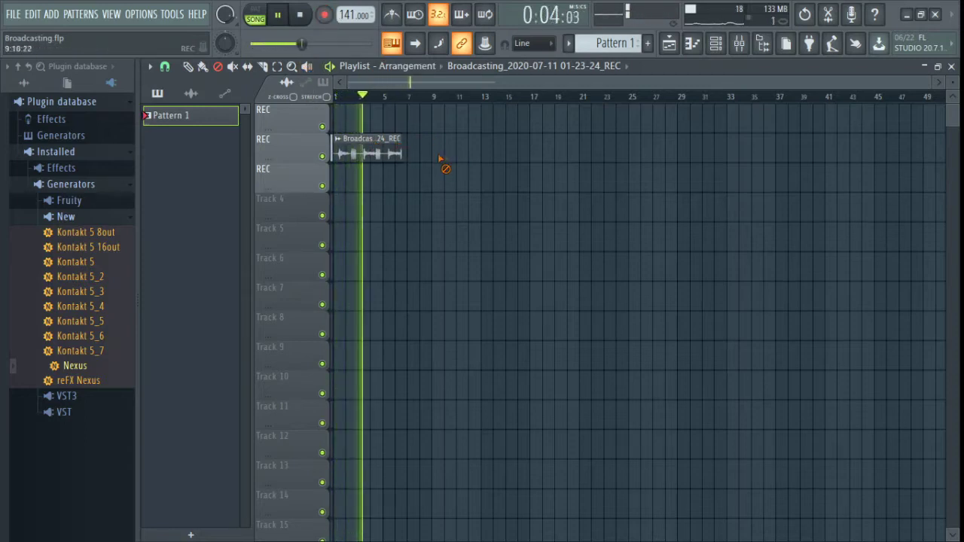
click(299, 15)
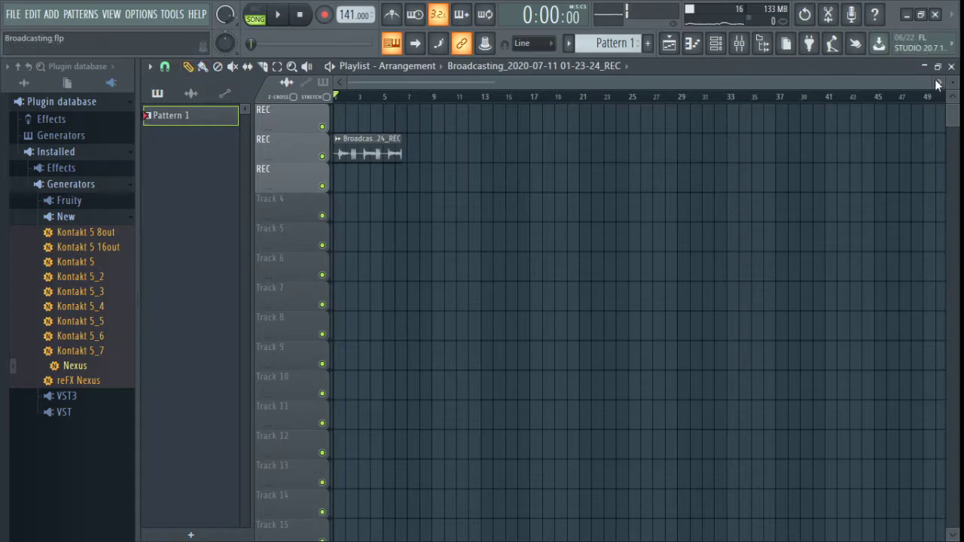
drag(934, 83, 550, 83)
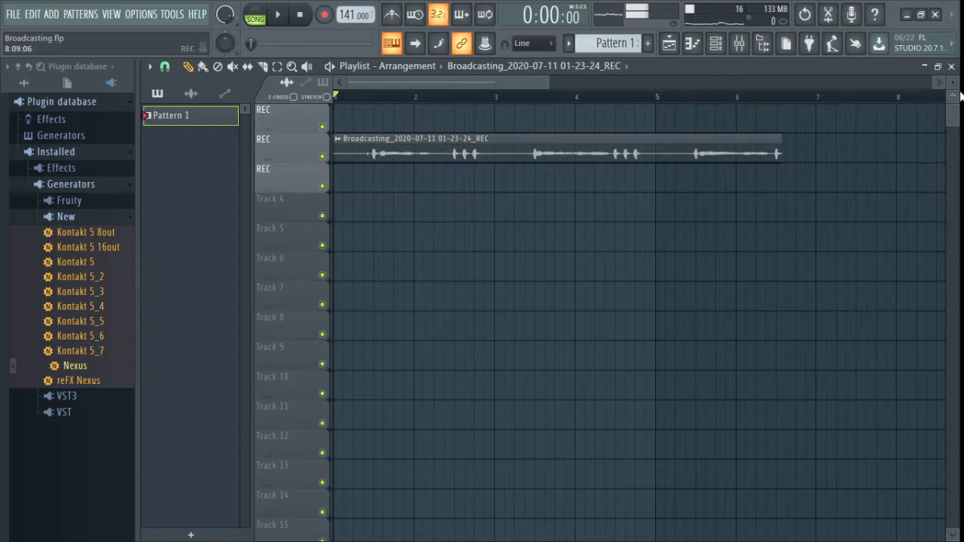
drag(956, 79, 844, 144)
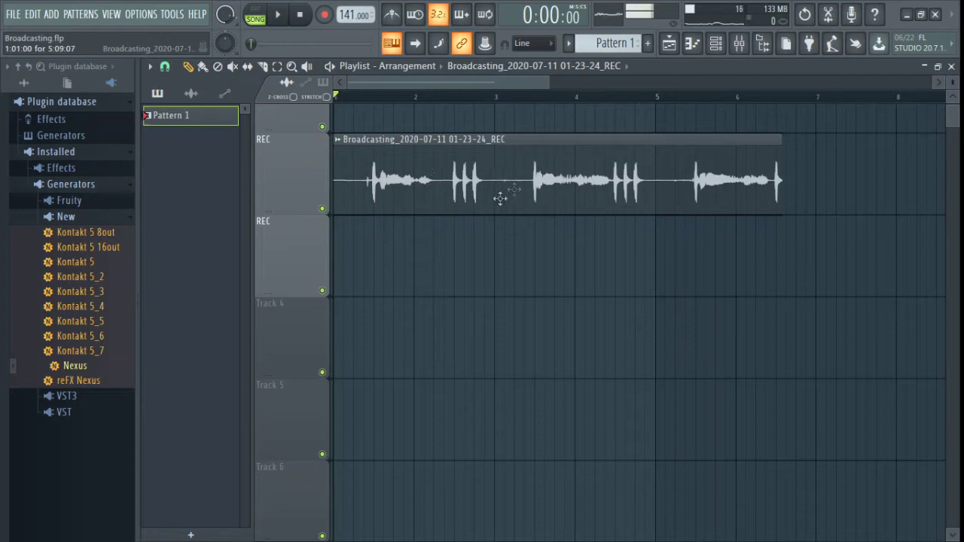
Filter the channel rack to Unsorted channels, and check the mixer before returning to the playlist.
click(717, 45)
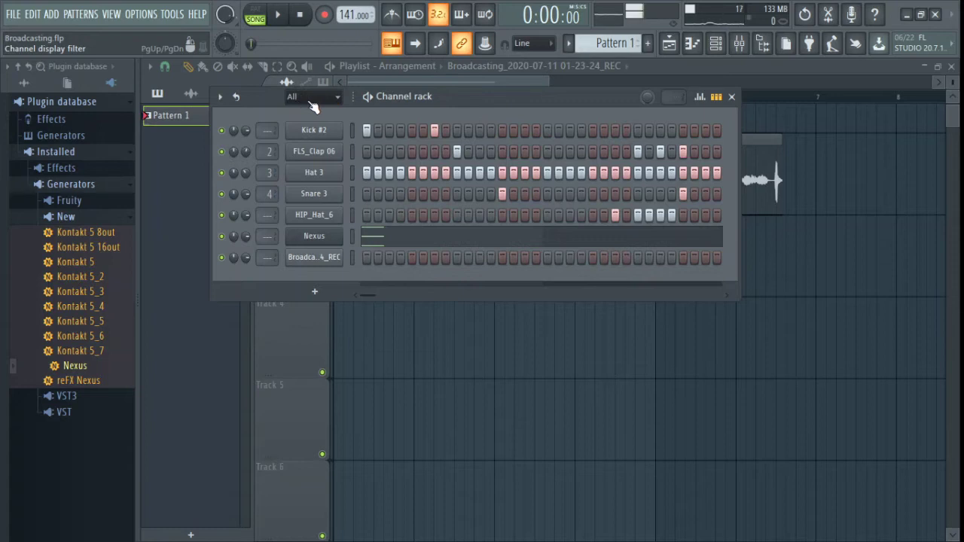
click(339, 100)
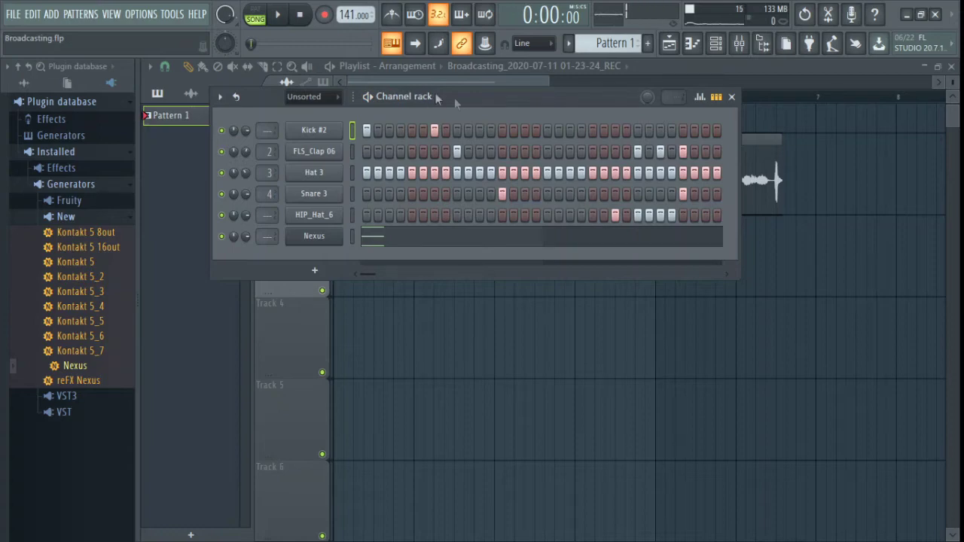
click(739, 43)
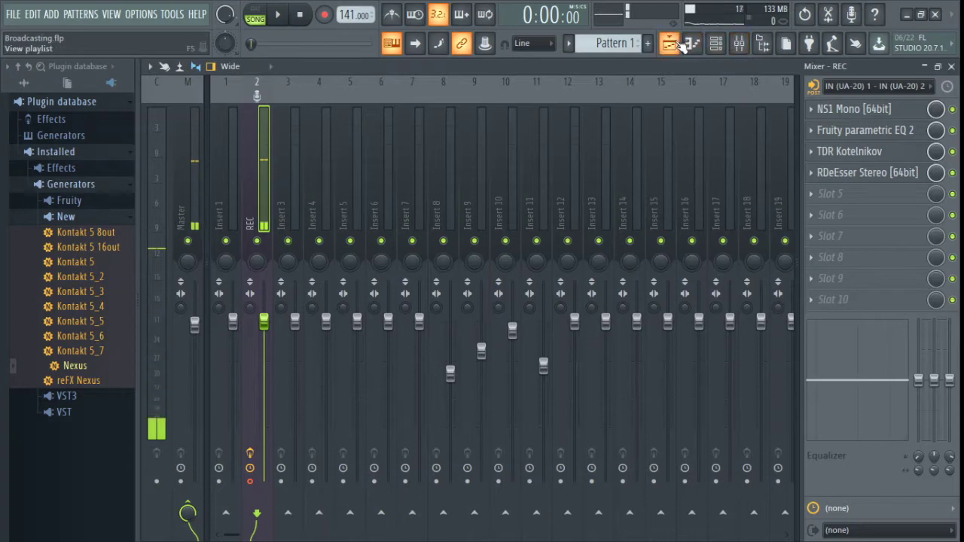
click(670, 44)
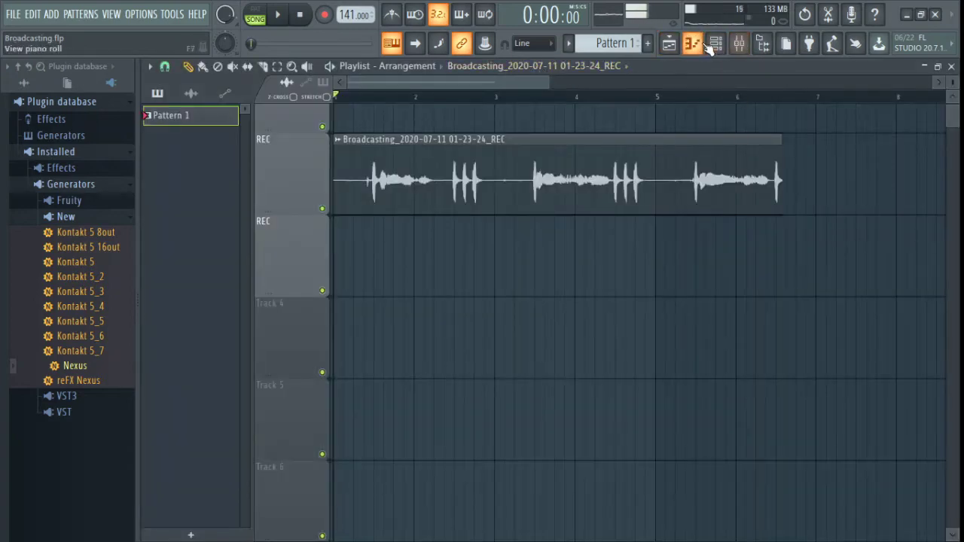
Open the channel rack and filter it to Audio channels to examine the channel of the recorded clip.
click(716, 43)
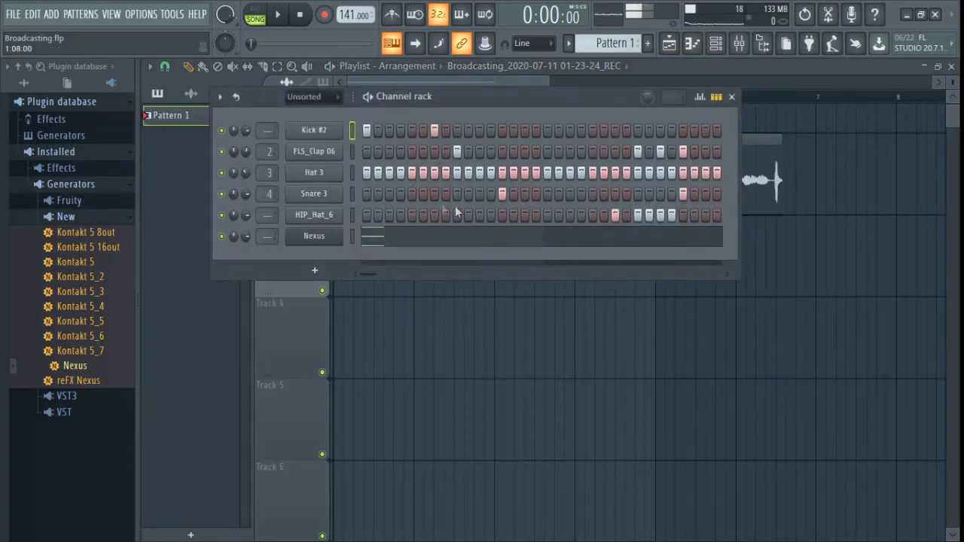
click(340, 103)
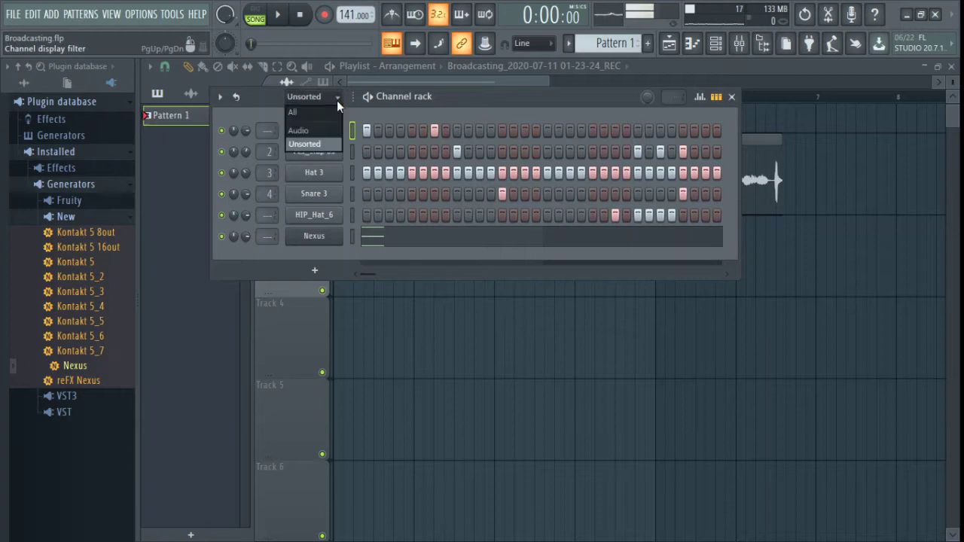
click(340, 101)
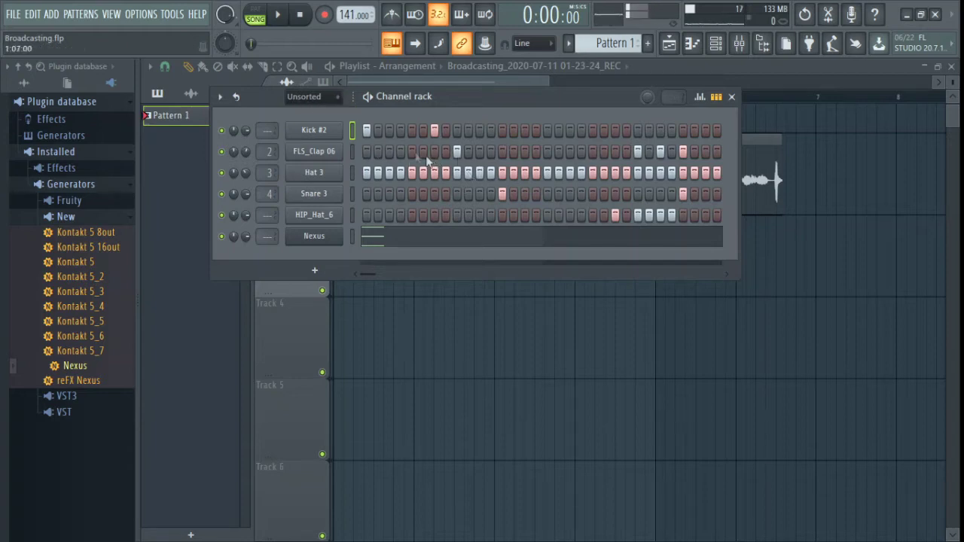
click(340, 100)
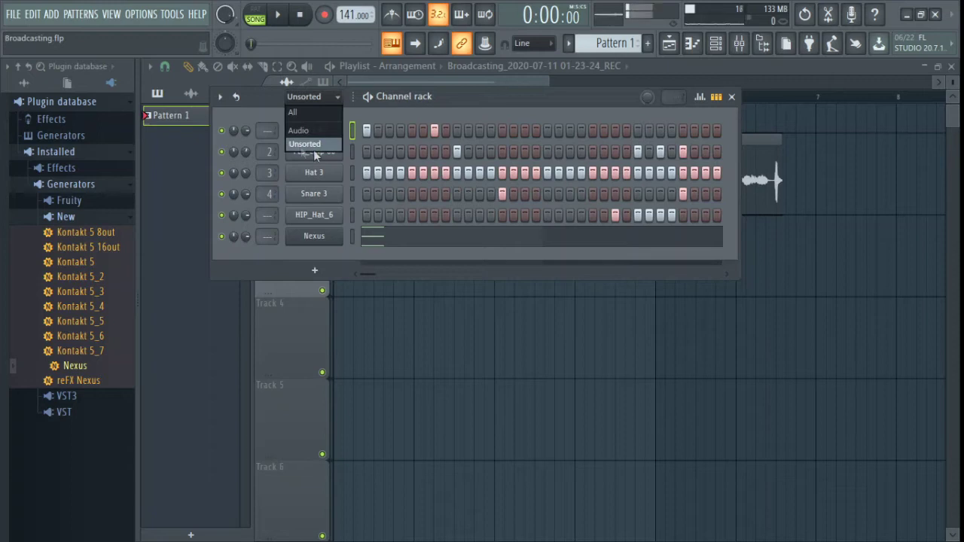
click(303, 132)
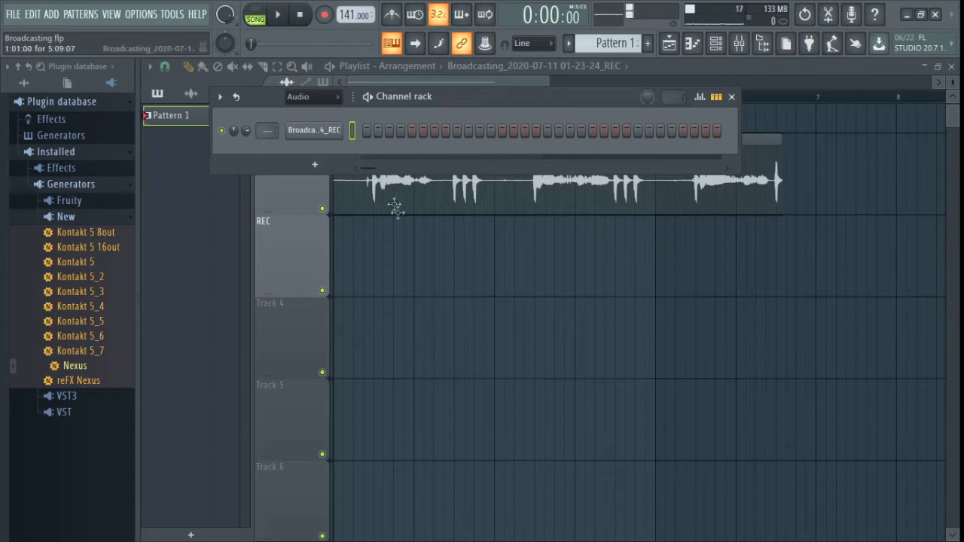
Toggle the channel rack off and on again, and set its display filter to All channels.
click(716, 43)
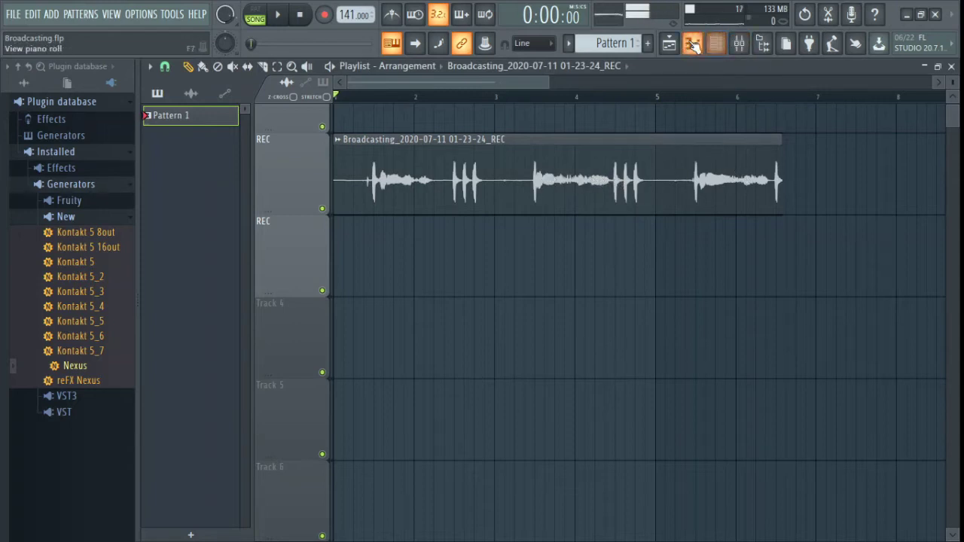
click(714, 44)
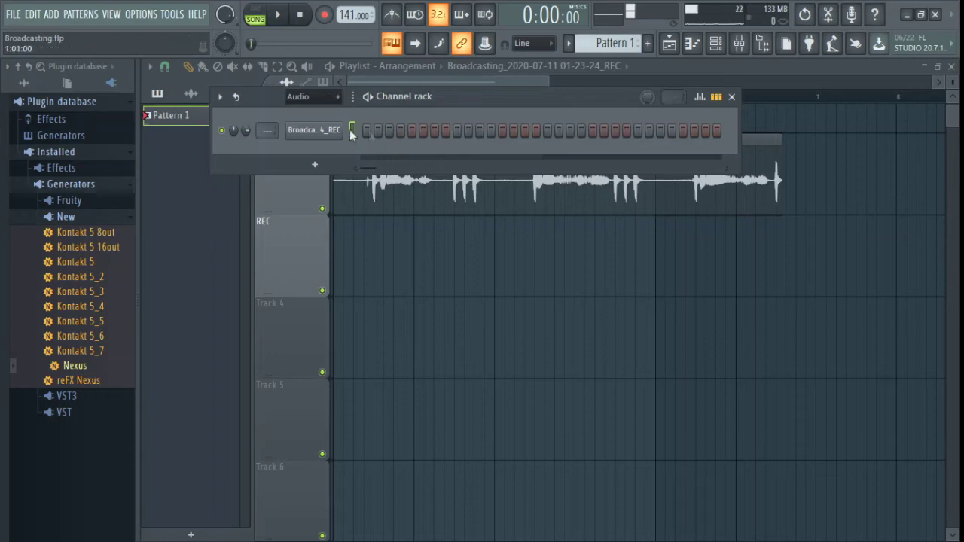
click(339, 97)
click(304, 108)
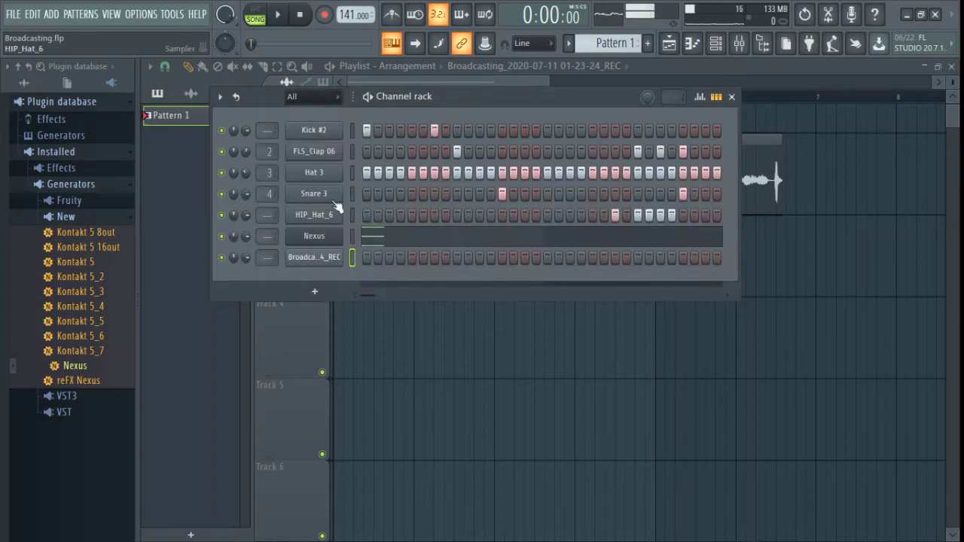
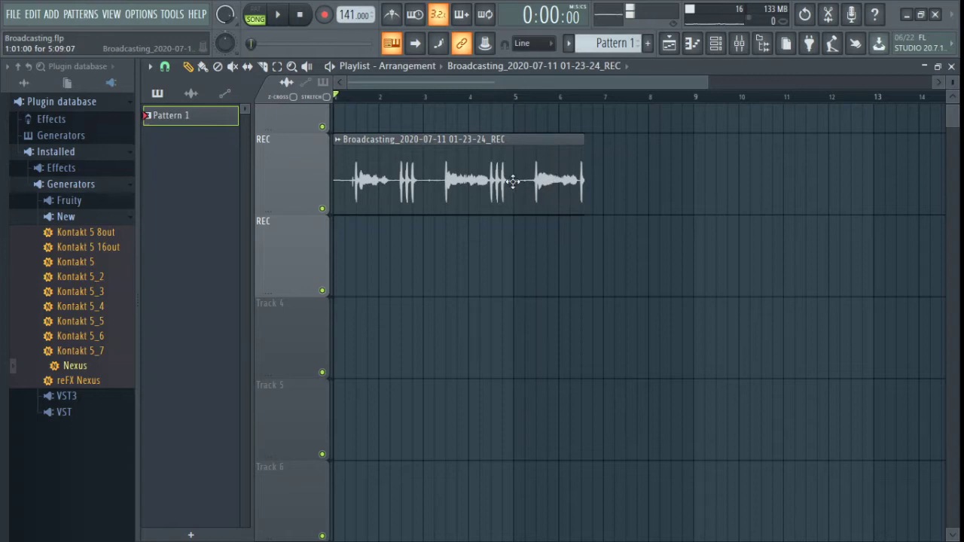
Delete the recorded audio clip from the REC track in the playlist.
right_click(513, 181)
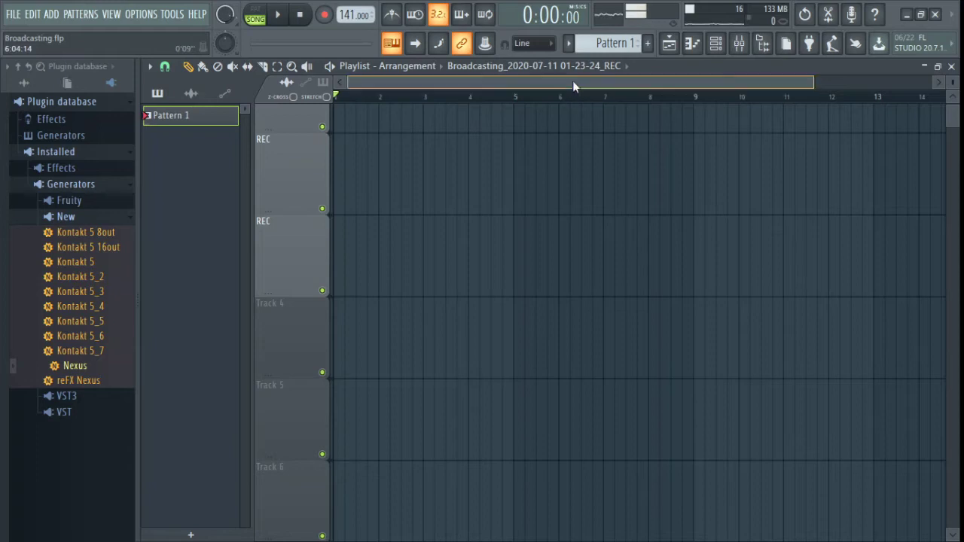
scroll(817, 81, down, 2)
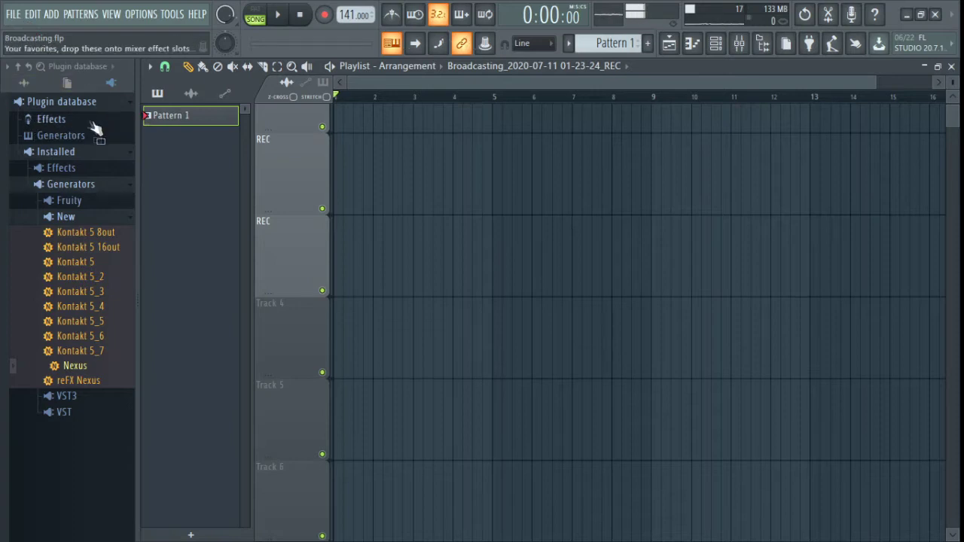
Switch the browser to its full folder listing, and look through the Sound Packs ready folder before collapsing it.
click(24, 83)
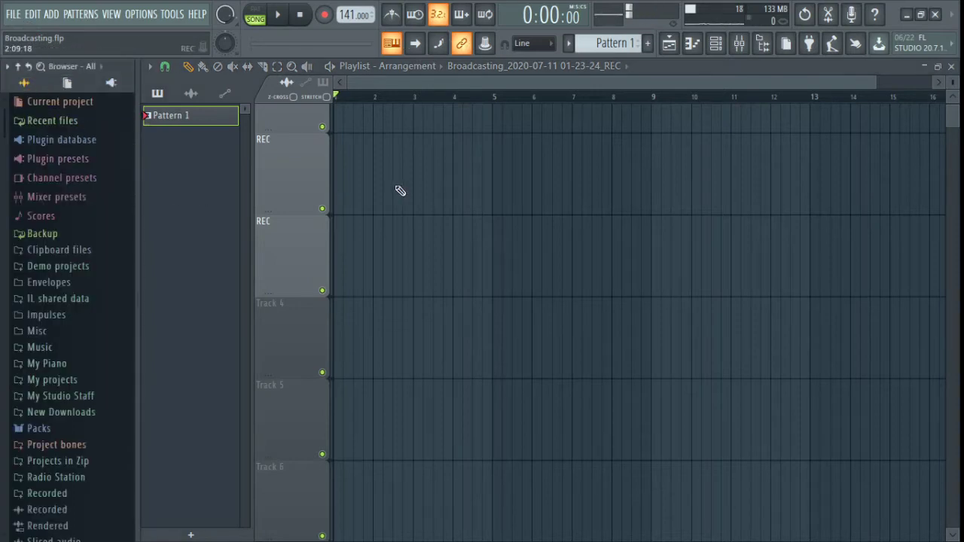
drag(878, 85, 956, 86)
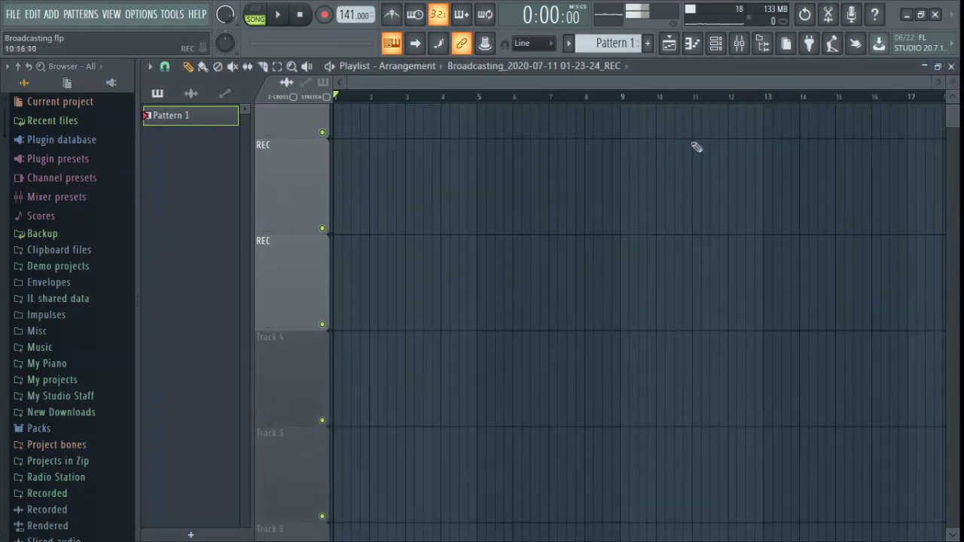
drag(957, 85, 953, 134)
scroll(874, 163, up, 2)
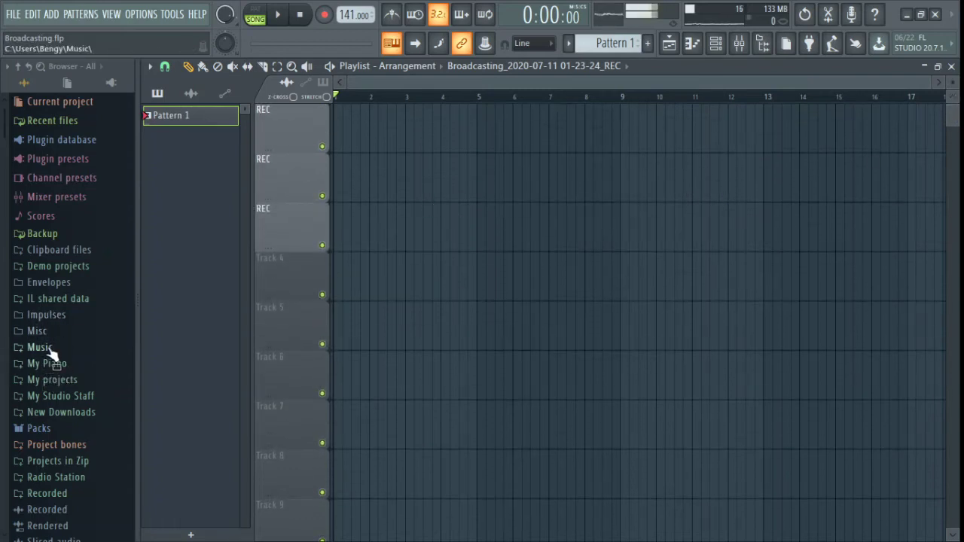
scroll(37, 381, down, 5)
click(45, 382)
scroll(45, 388, down, 3)
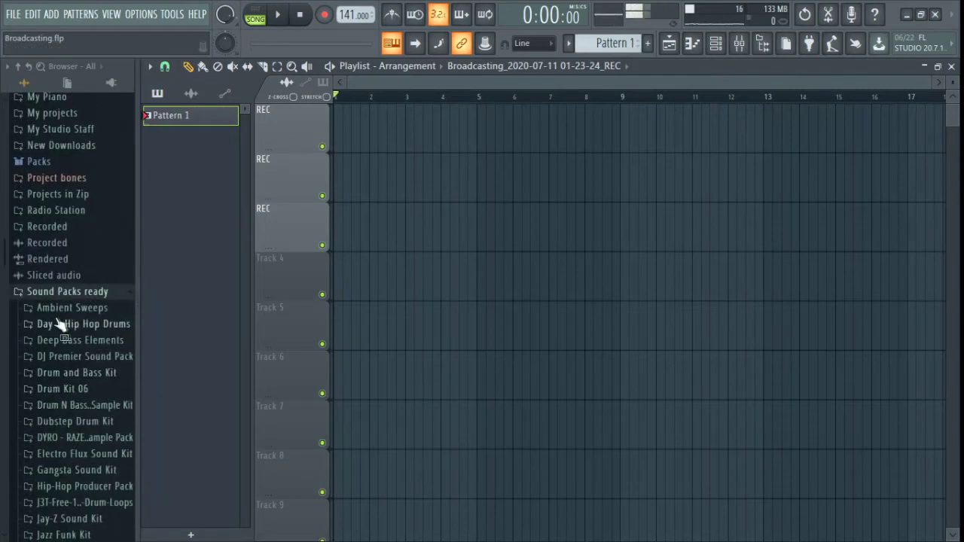
scroll(68, 322, down, 3)
scroll(71, 336, down, 3)
scroll(83, 386, down, 3)
scroll(101, 351, up, 9)
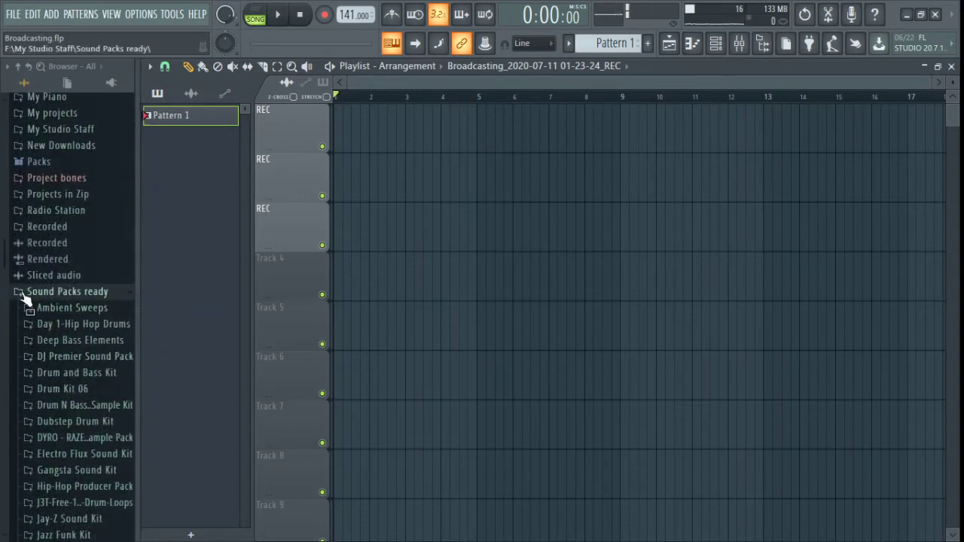
click(24, 294)
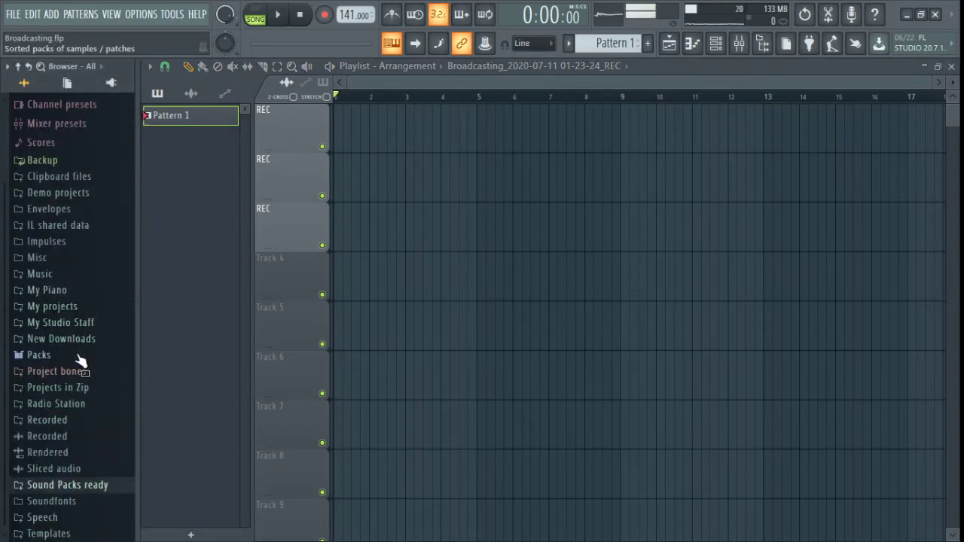
Look through the songs in the browser's Music folder, and preview the One place file.
click(62, 276)
scroll(73, 335, down, 4)
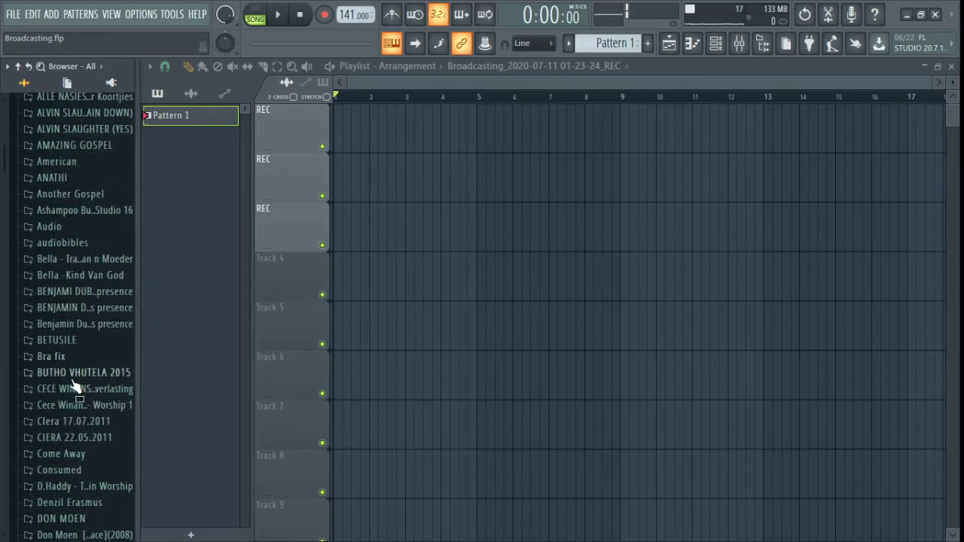
scroll(102, 437, down, 10)
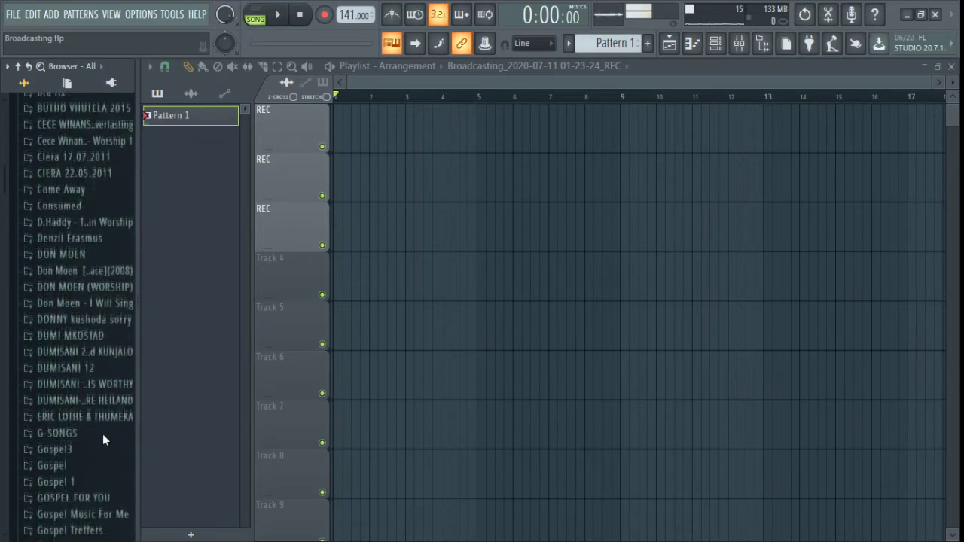
scroll(105, 437, down, 20)
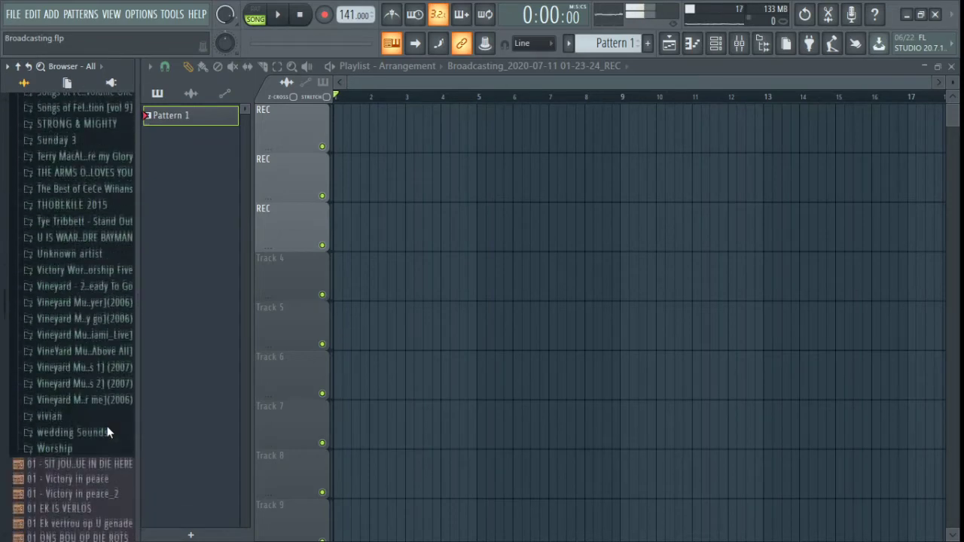
scroll(107, 428, down, 4)
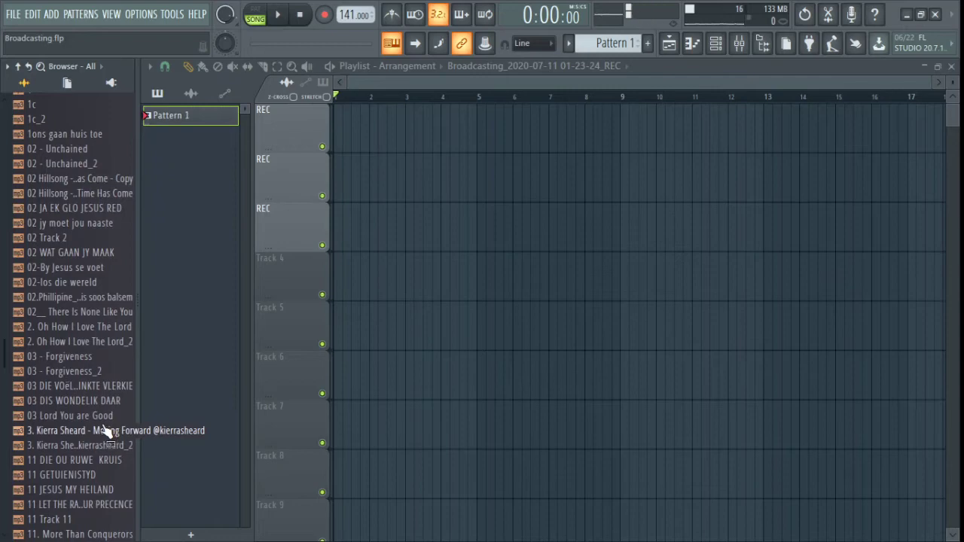
scroll(105, 431, down, 10)
scroll(106, 430, down, 13)
scroll(102, 420, down, 10)
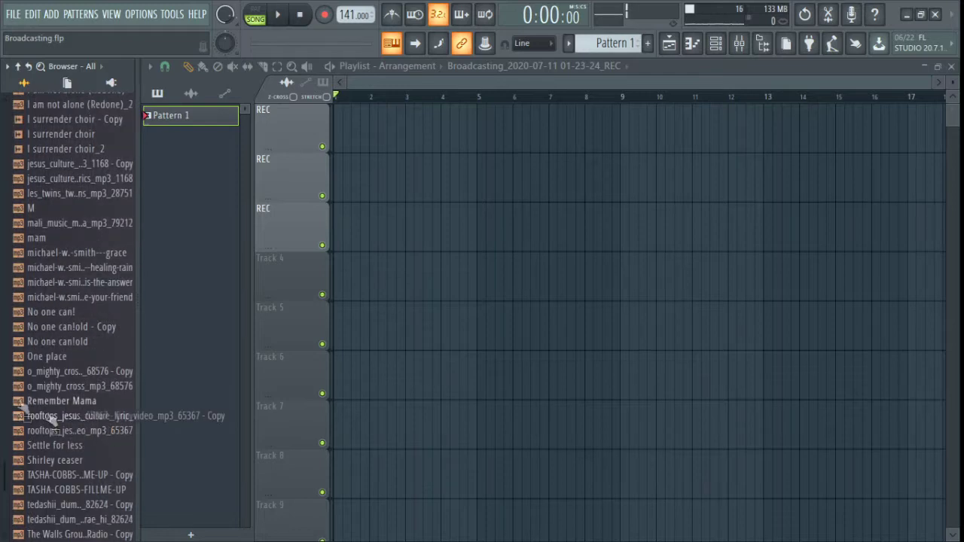
click(50, 358)
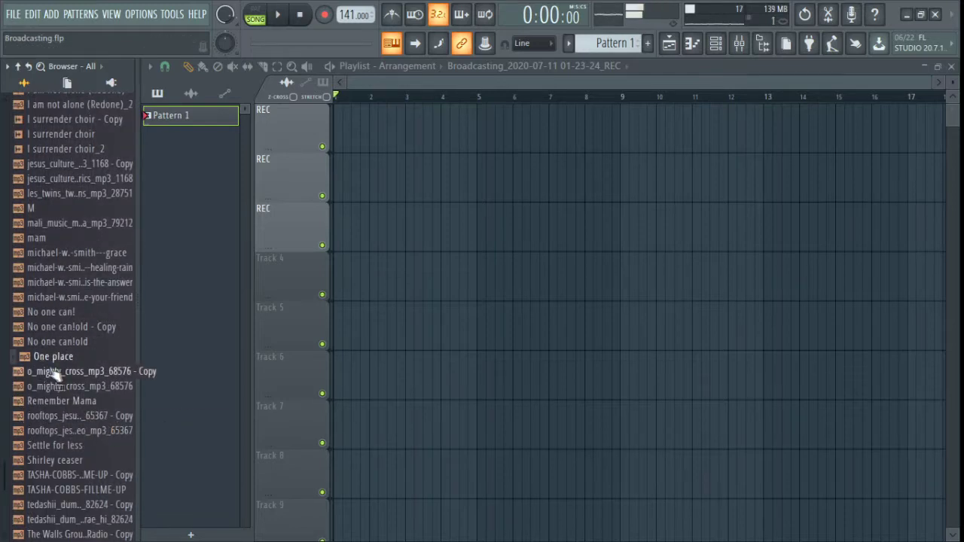
drag(50, 358, 29, 360)
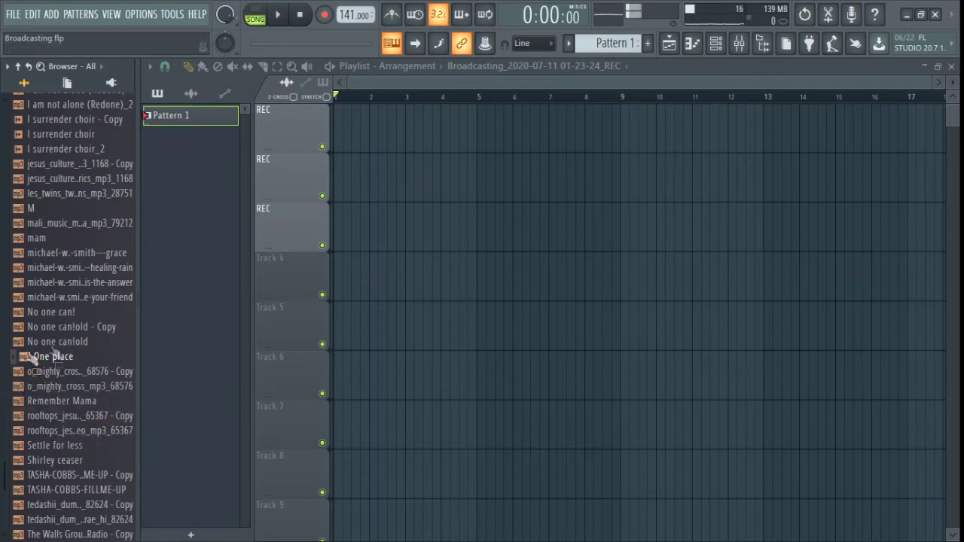
Check the channel rack once more, and close both it and the playlist to view the mixer.
click(716, 45)
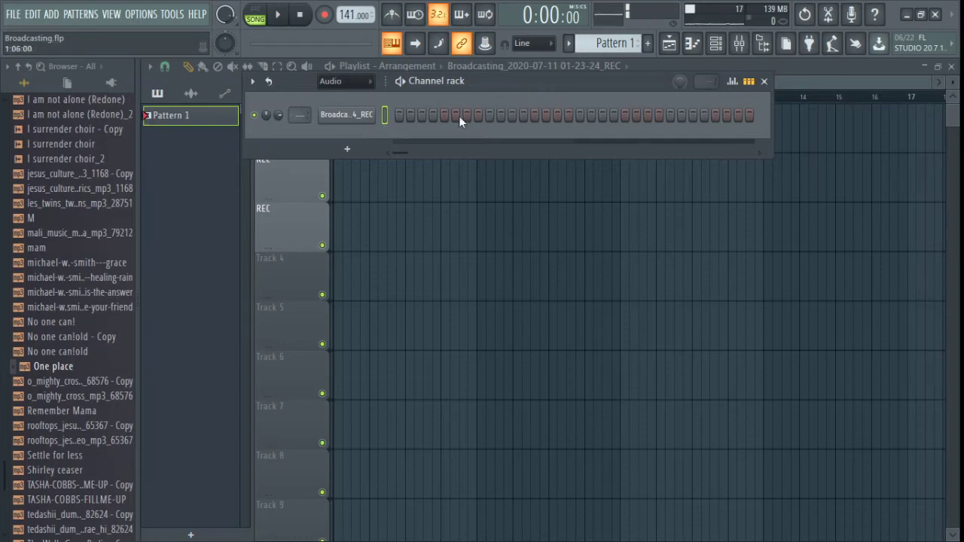
click(766, 82)
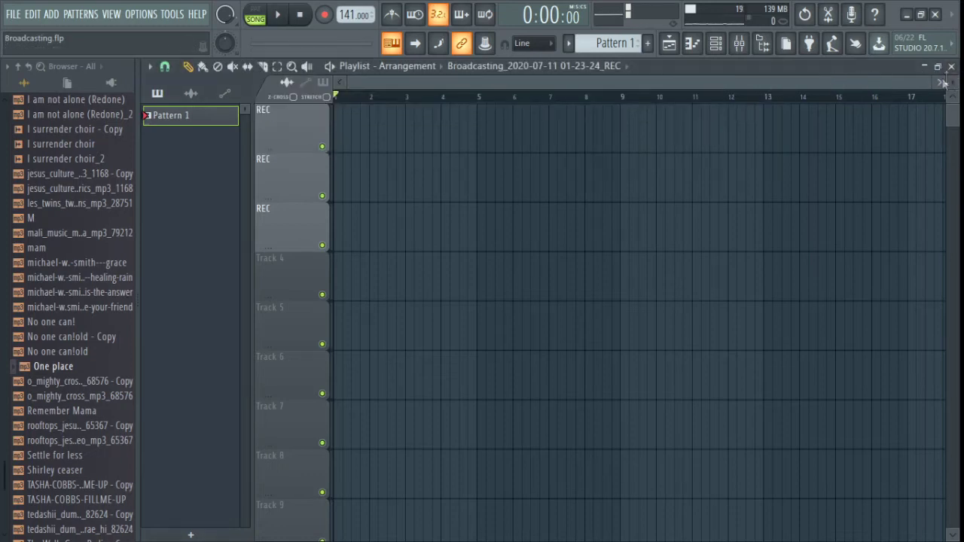
click(952, 66)
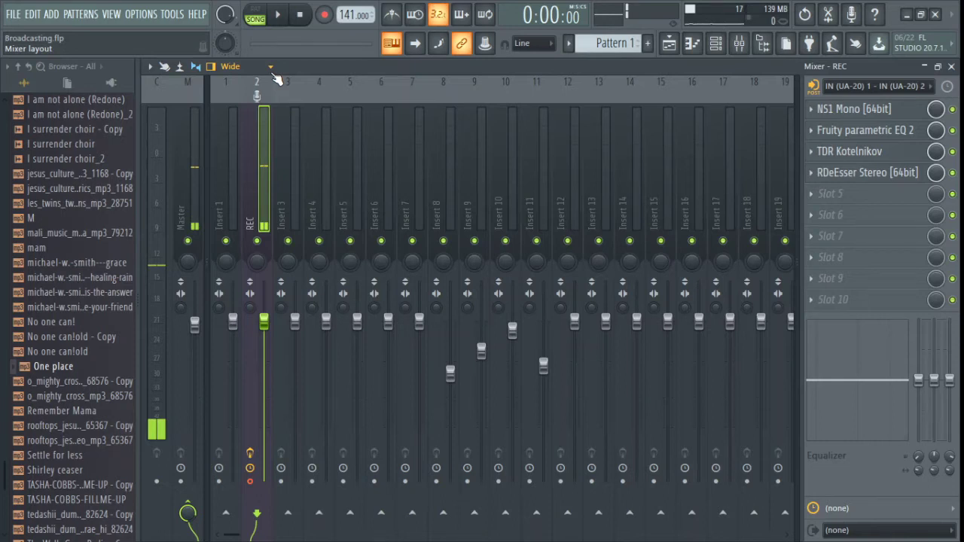
Minimize FL Studio to the desktop, view the contents of the TEMP WOX folder, and close the folder.
click(906, 15)
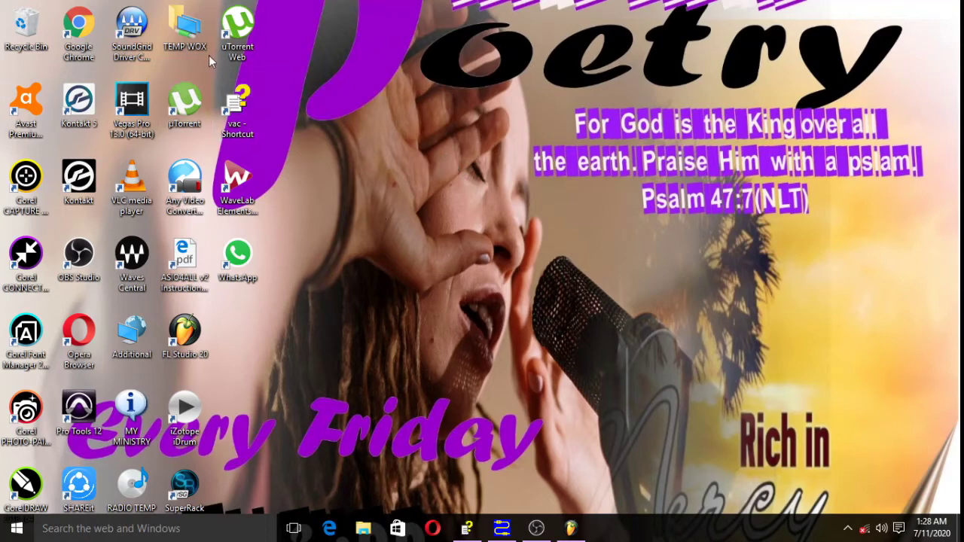
double_click(185, 30)
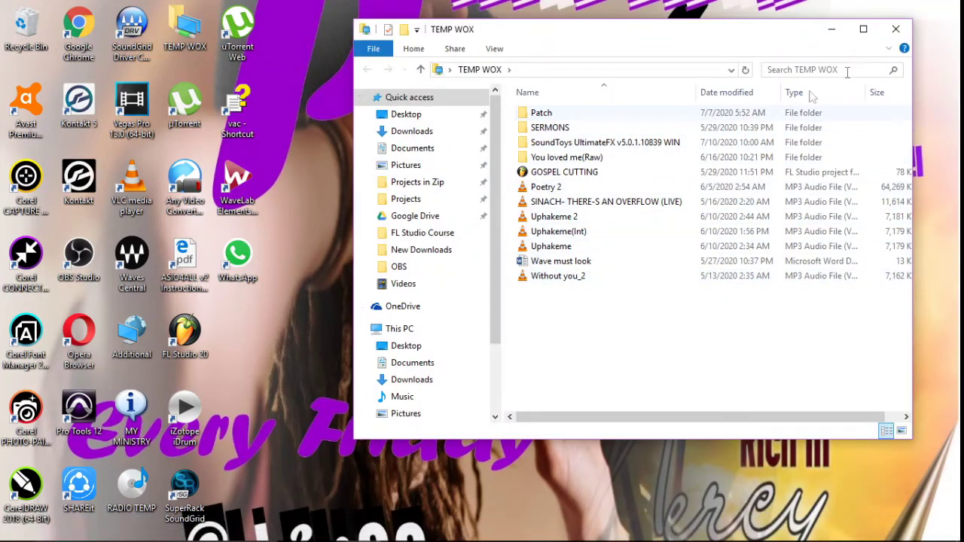
click(897, 33)
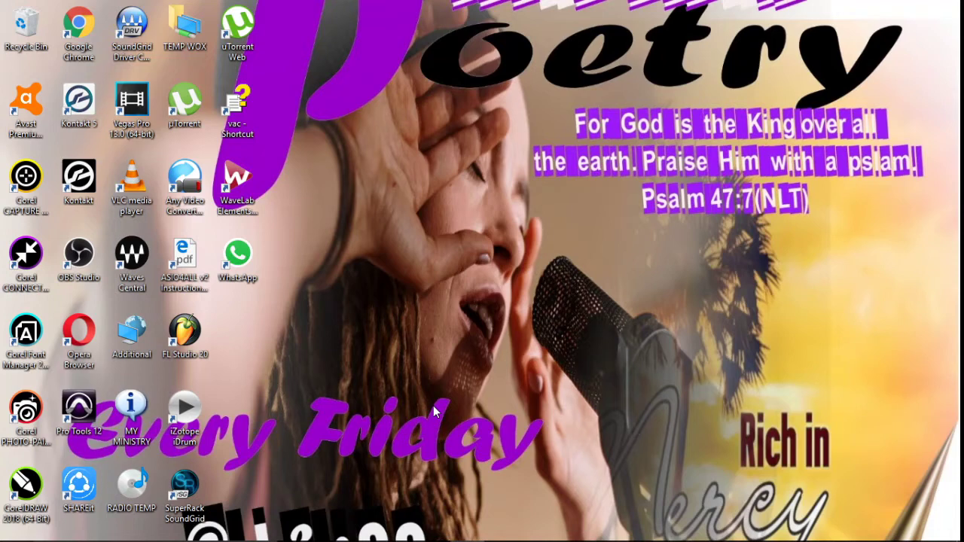
Create a new folder on the Windows desktop.
right_click(389, 387)
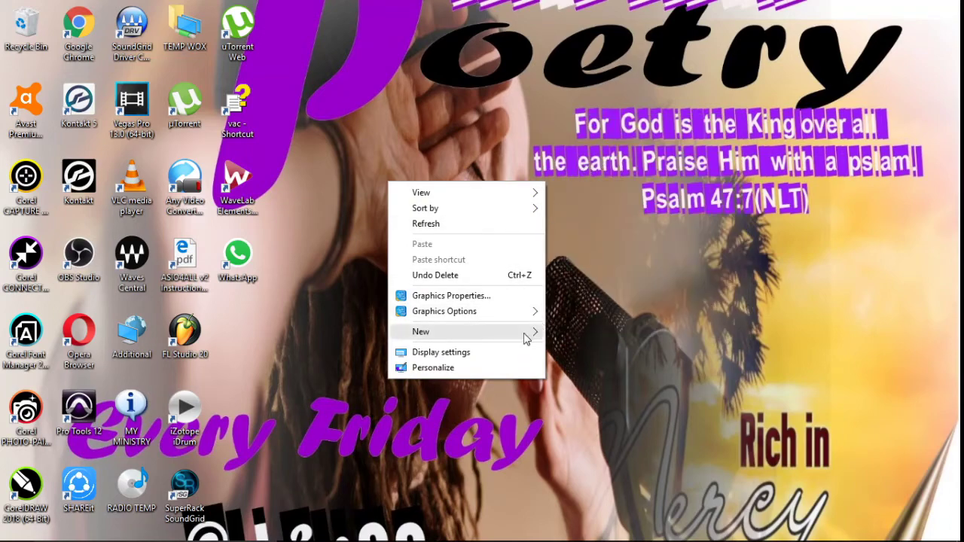
mouse_move(523, 333)
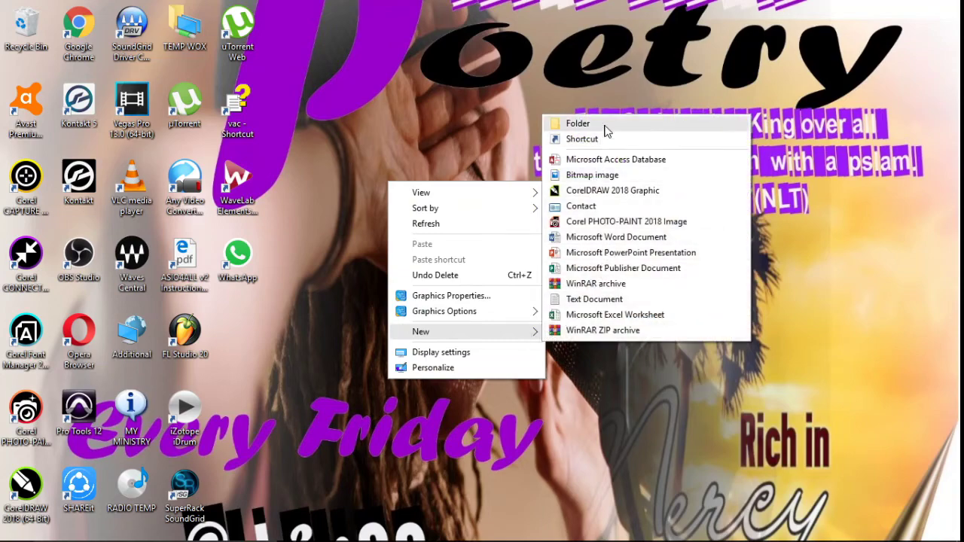
click(578, 124)
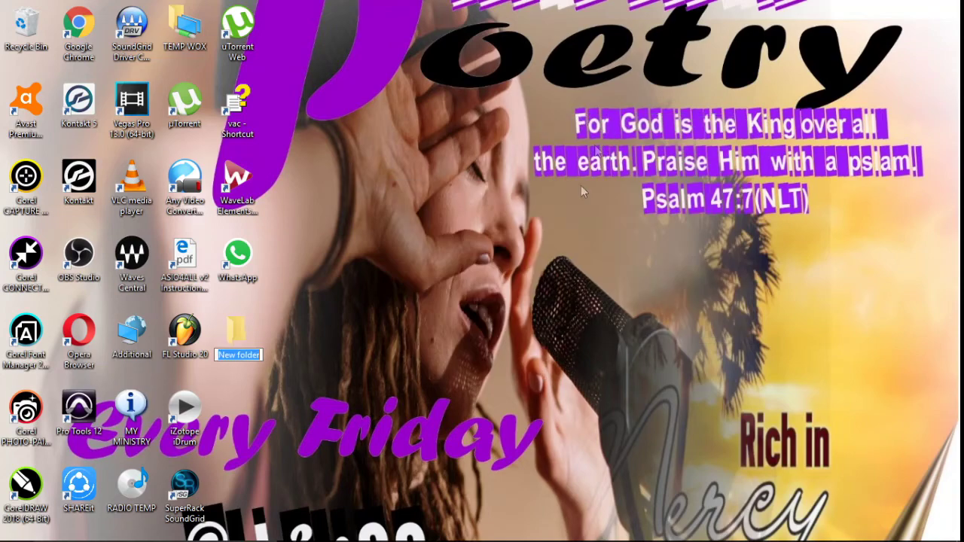
click(238, 354)
click(239, 379)
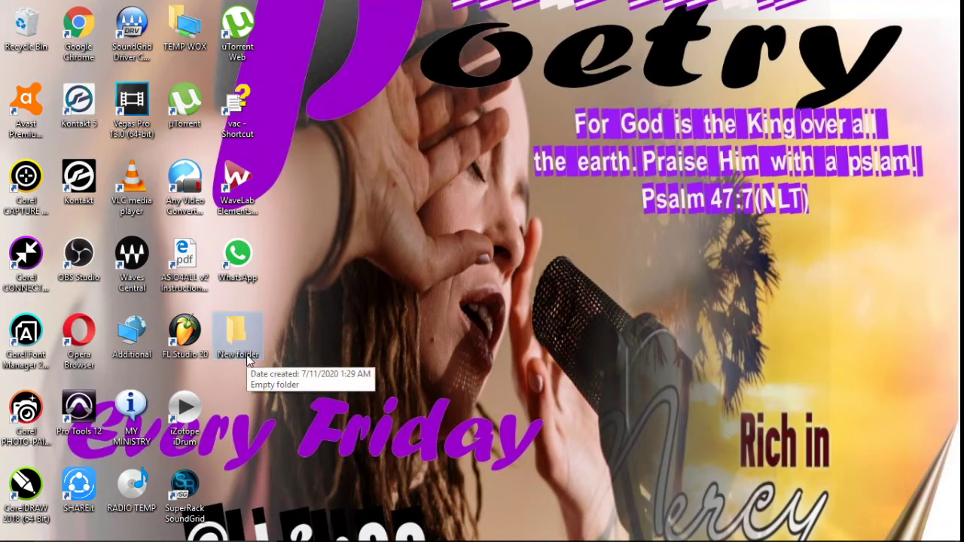
mouse_move(452, 536)
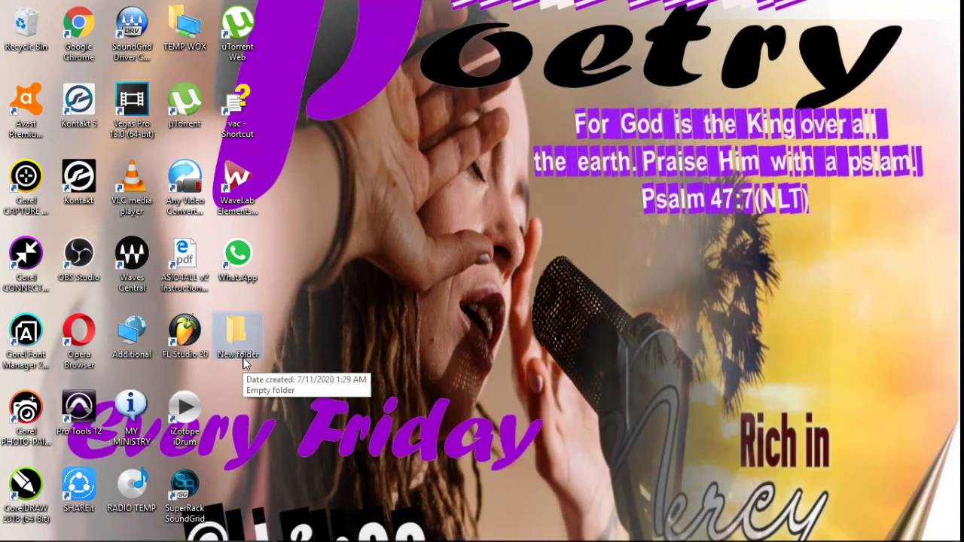
Switch back to FL Studio, disarm disk recording on the REC mixer track, and arm it again to choose a recording file.
mouse_move(721, 532)
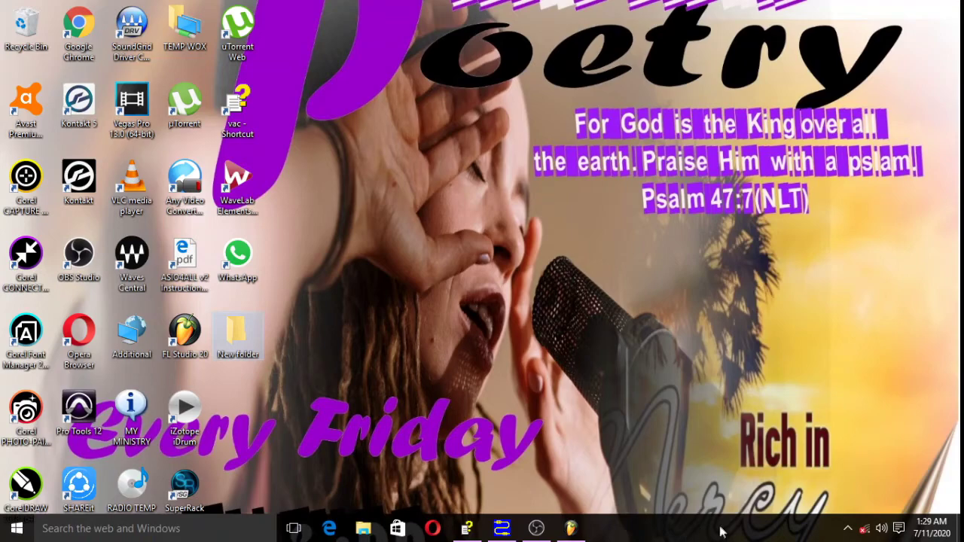
click(571, 528)
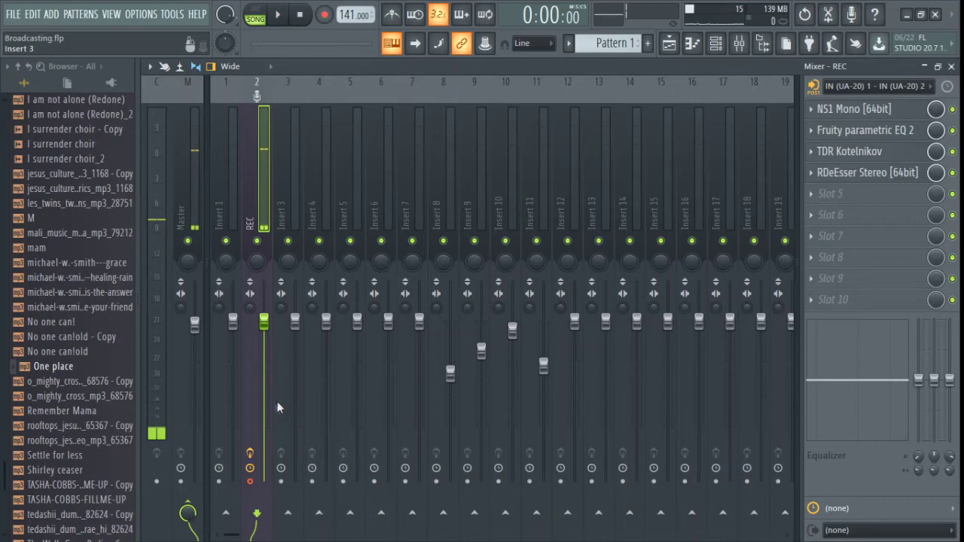
click(249, 482)
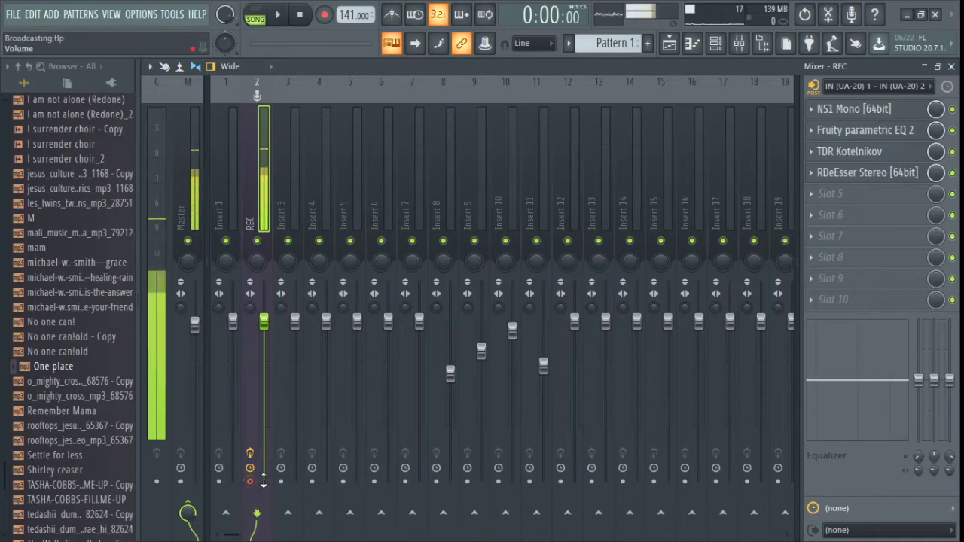
click(250, 483)
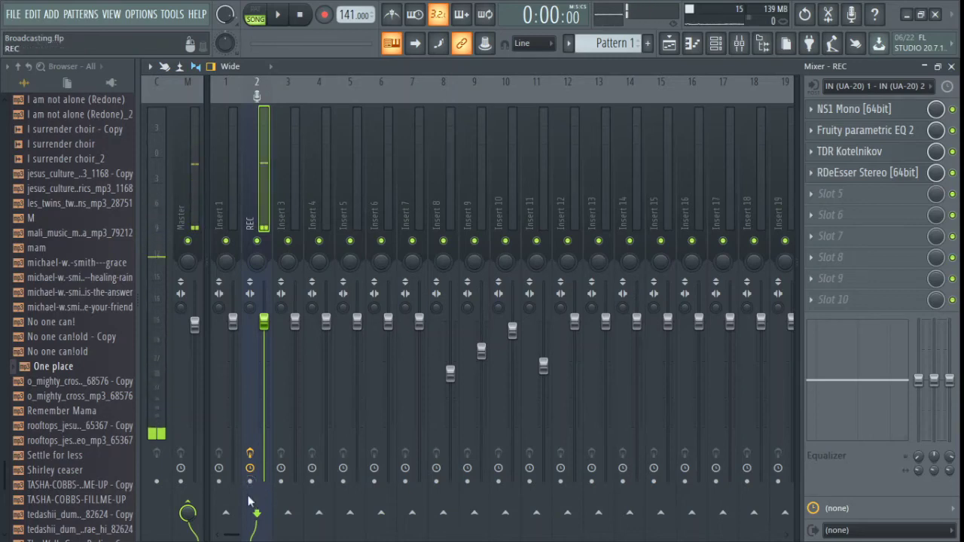
click(251, 484)
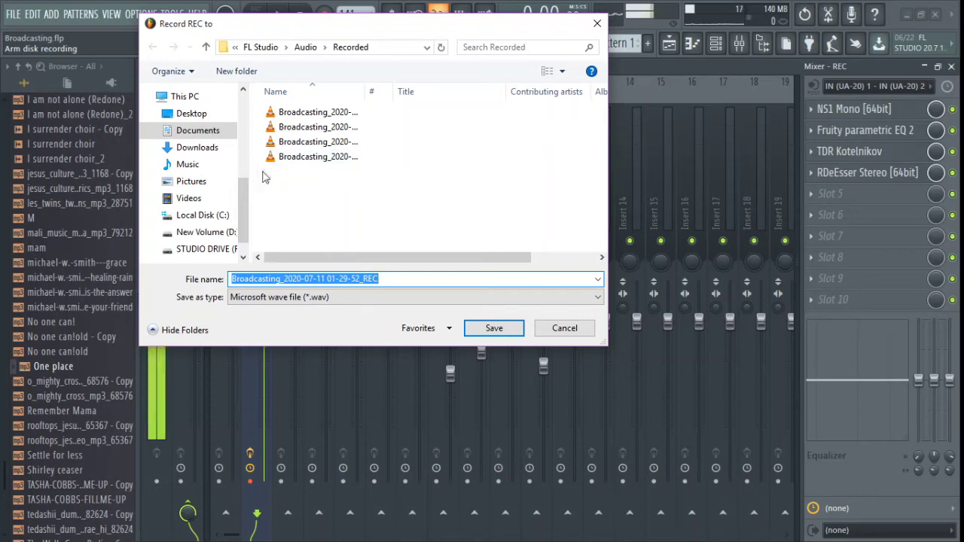
Look through possible save locations for the recording, including Desktop, Documents, Music and Pictures.
scroll(241, 185, up, 1)
scroll(241, 181, up, 1)
scroll(246, 172, down, 2)
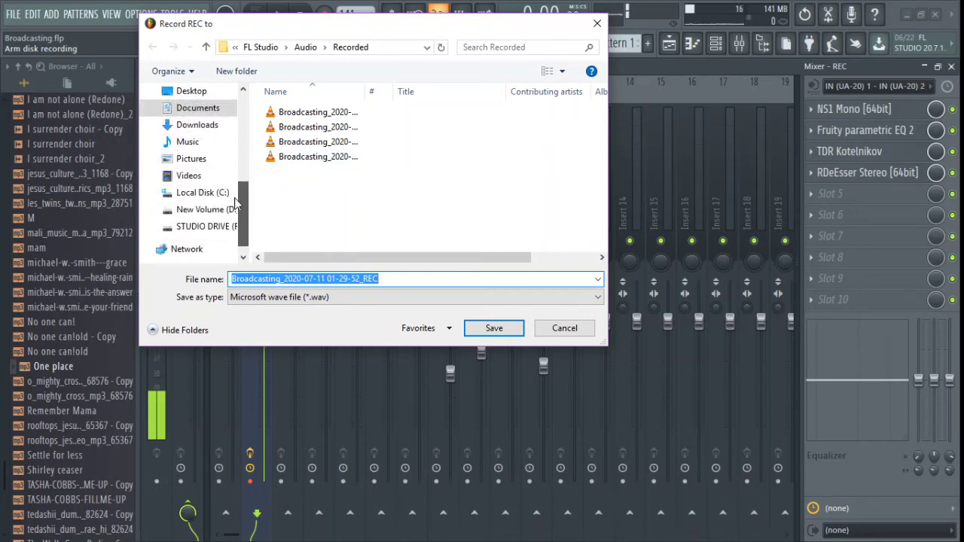
drag(234, 209, 236, 196)
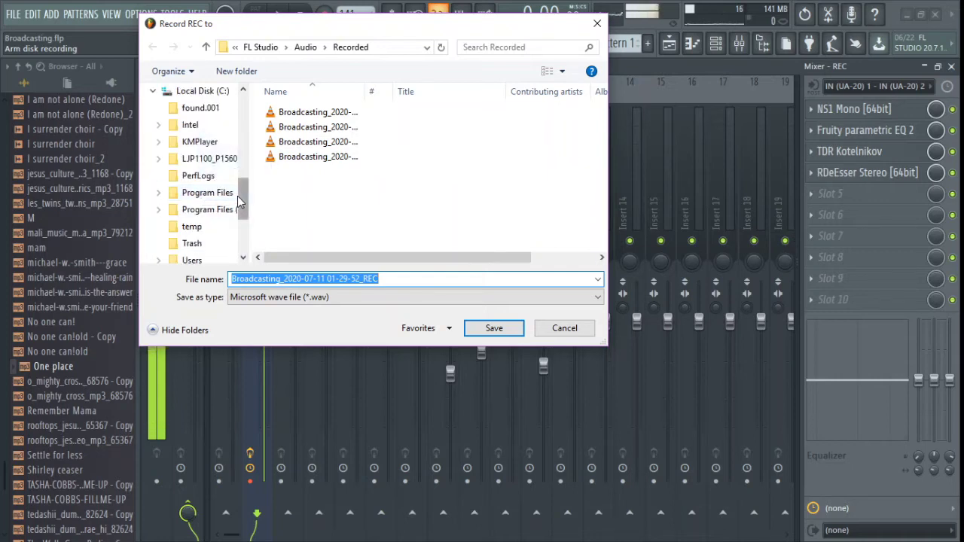
scroll(237, 192, up, 2)
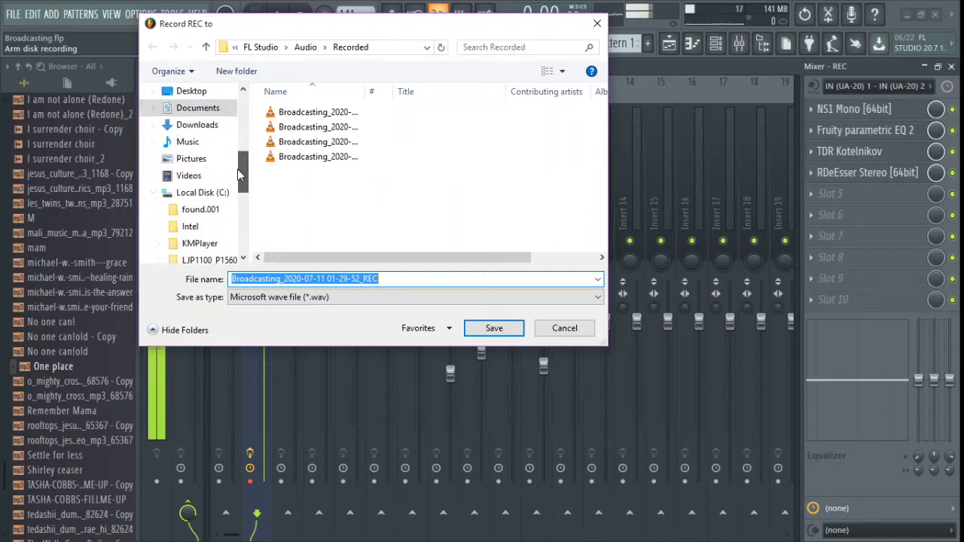
click(192, 91)
click(153, 193)
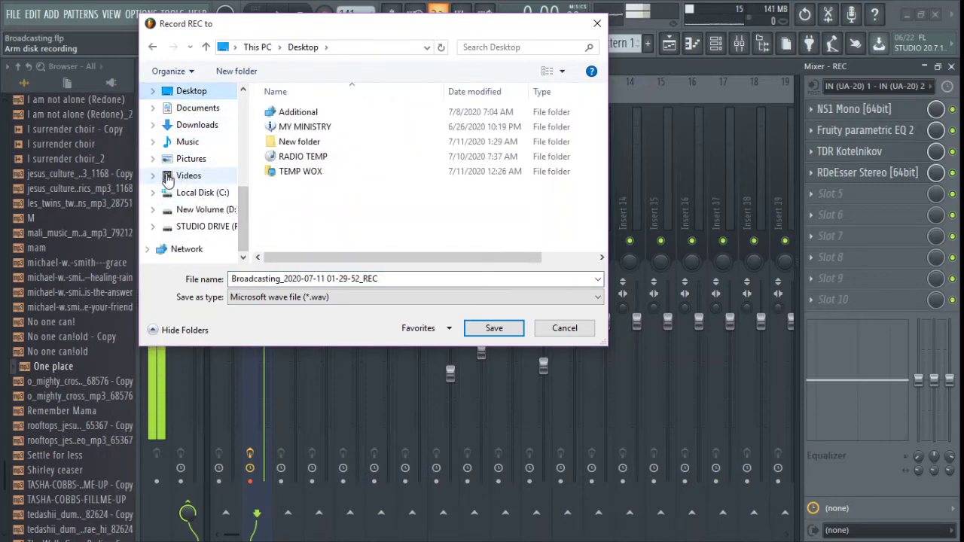
click(198, 109)
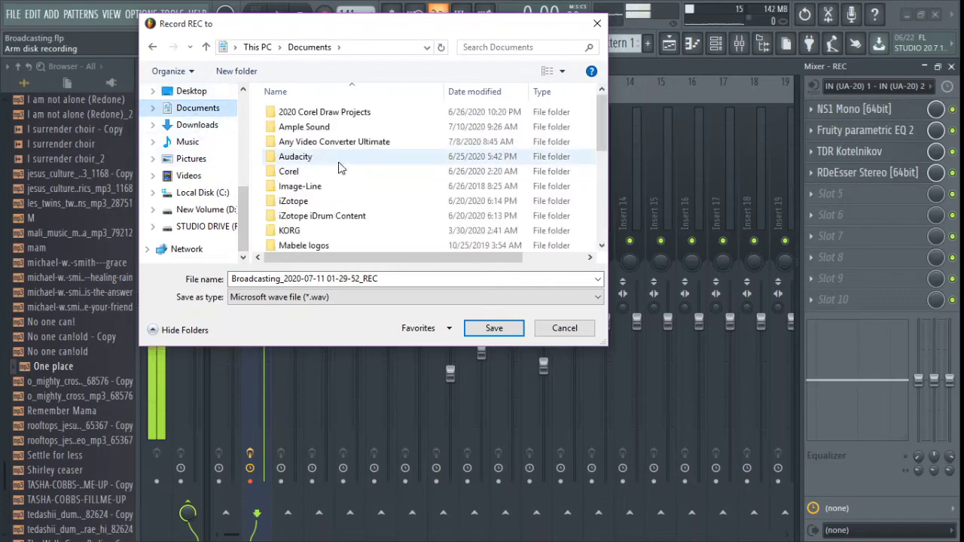
click(189, 144)
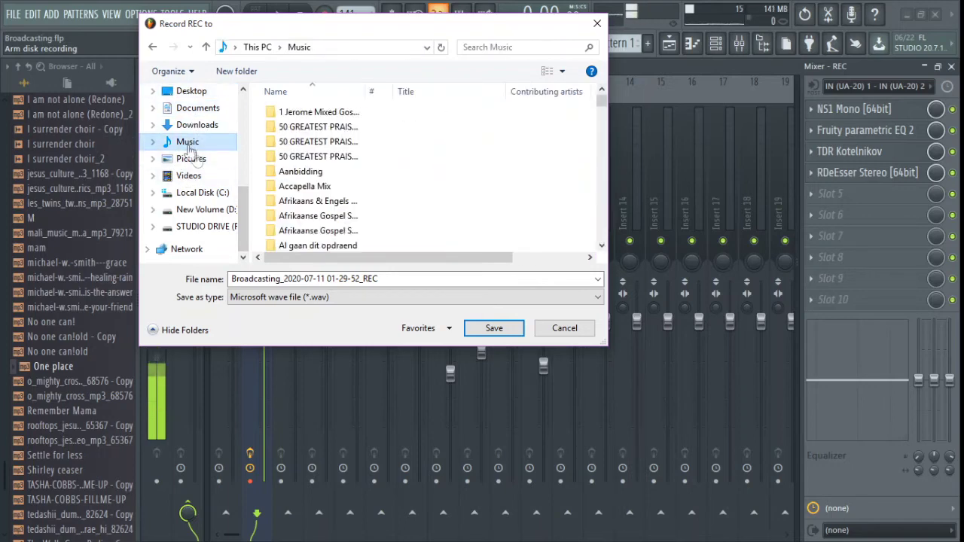
click(193, 125)
click(215, 159)
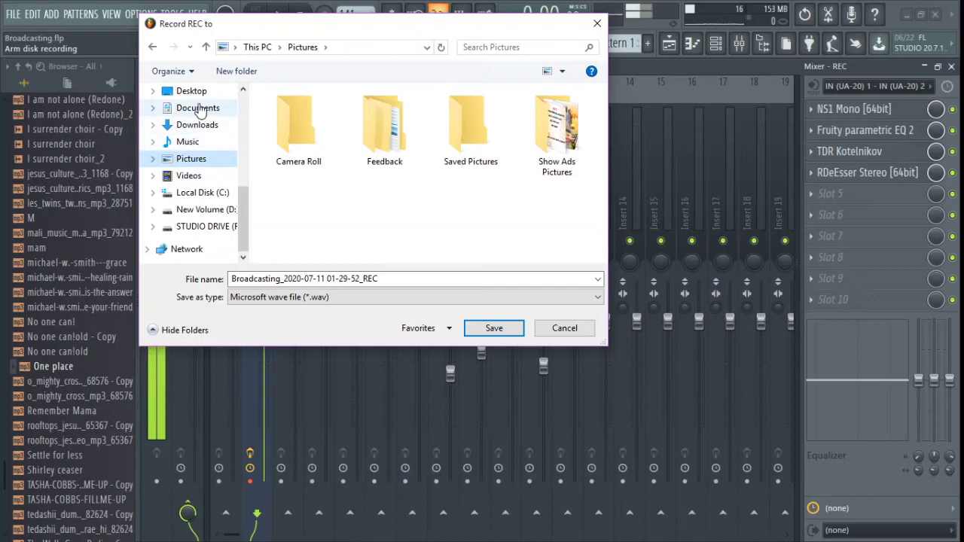
Choose New folder on the Desktop as the location for the REC track's recording.
click(197, 92)
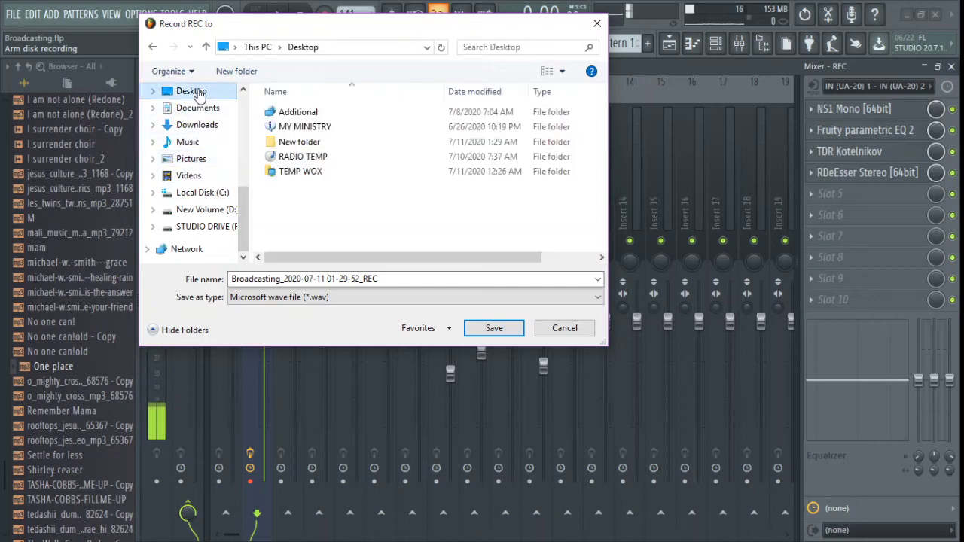
click(292, 143)
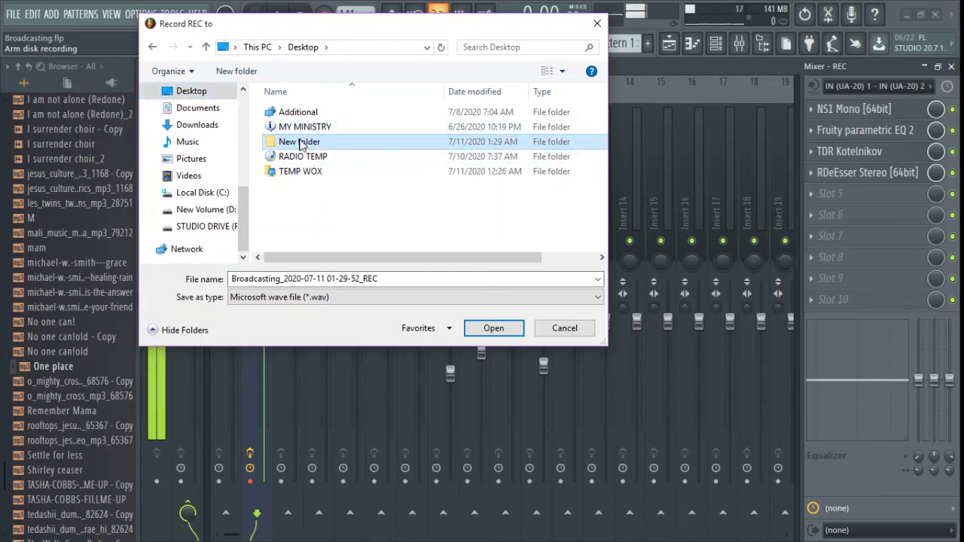
double_click(300, 143)
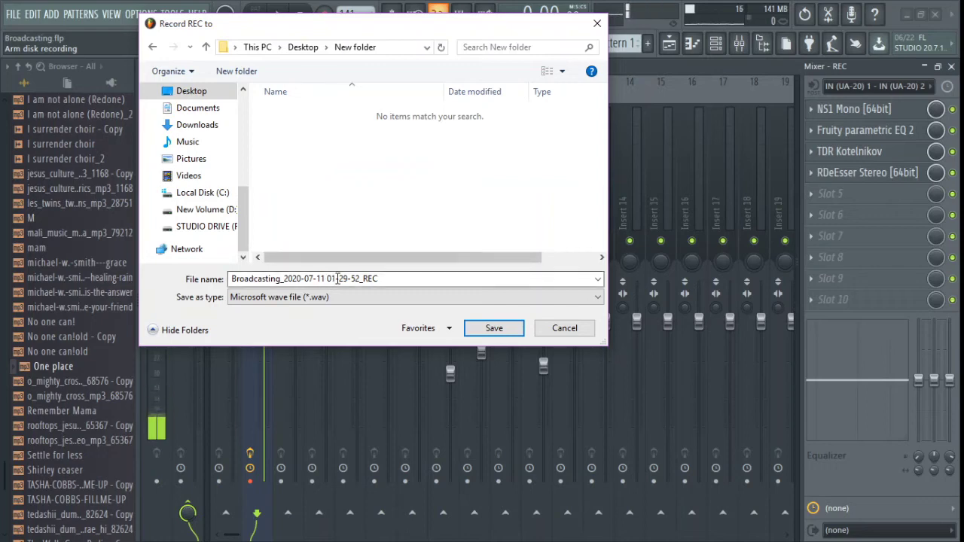
Name the recording file 1 and save it as a Microsoft wave file.
double_click(307, 280)
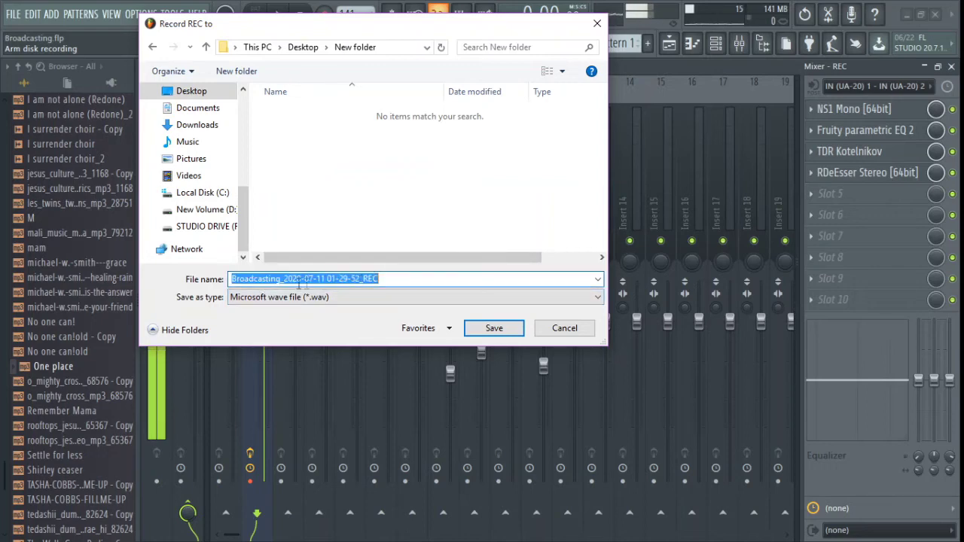
click(282, 278)
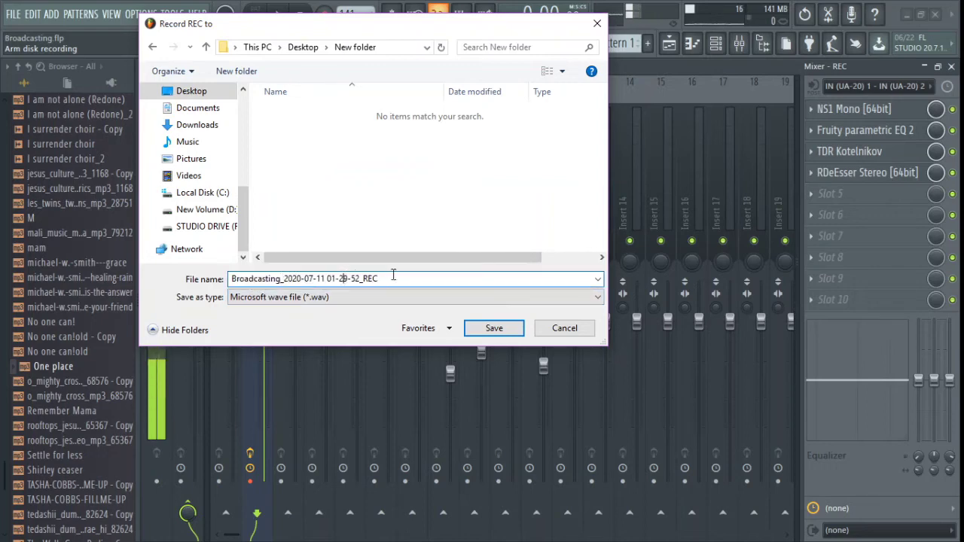
drag(392, 275, 285, 279)
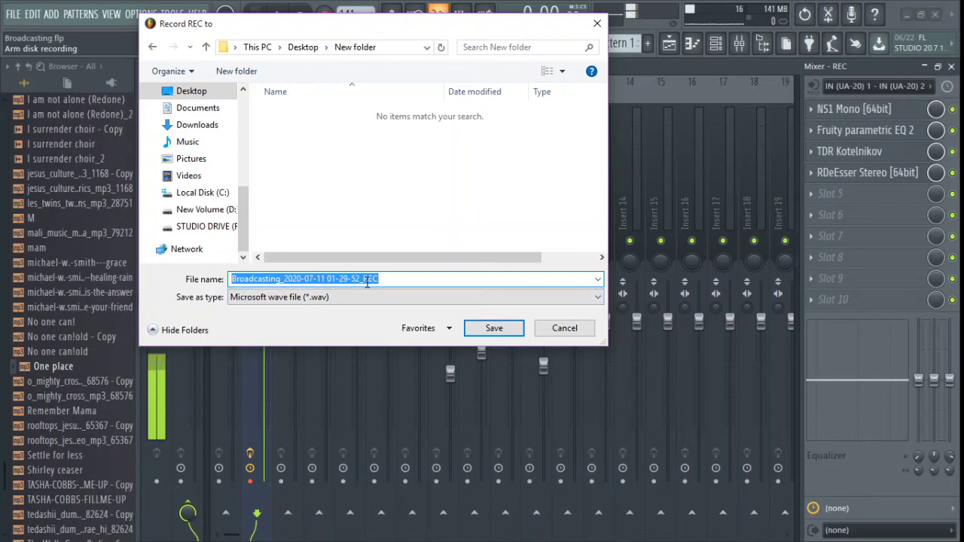
text(1)
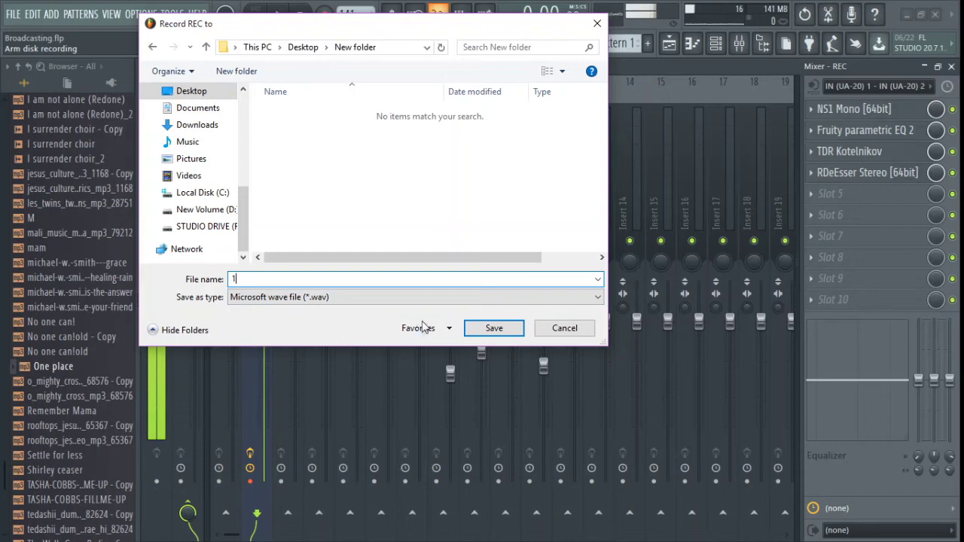
click(493, 332)
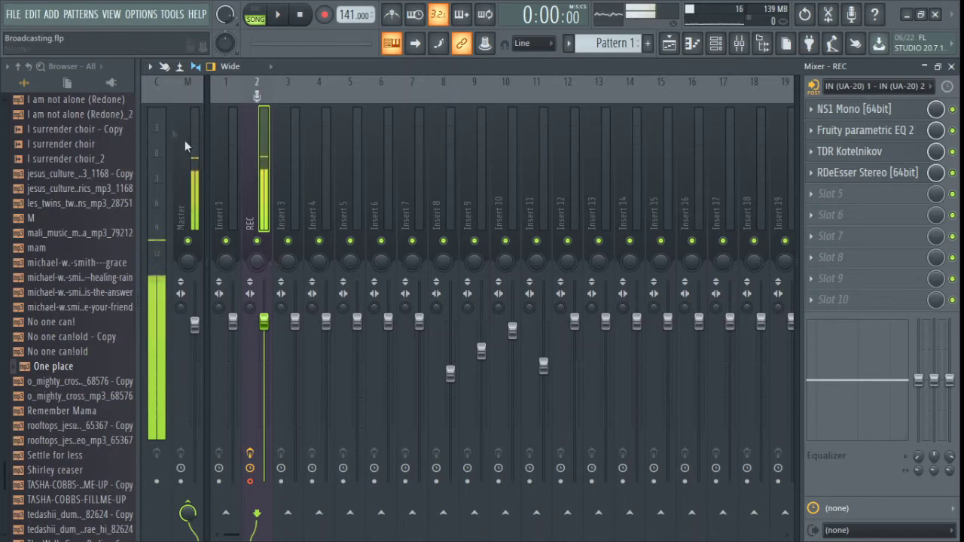
Minimize FL Studio, view the contents of New folder on the desktop, and minimize the folder window.
click(906, 14)
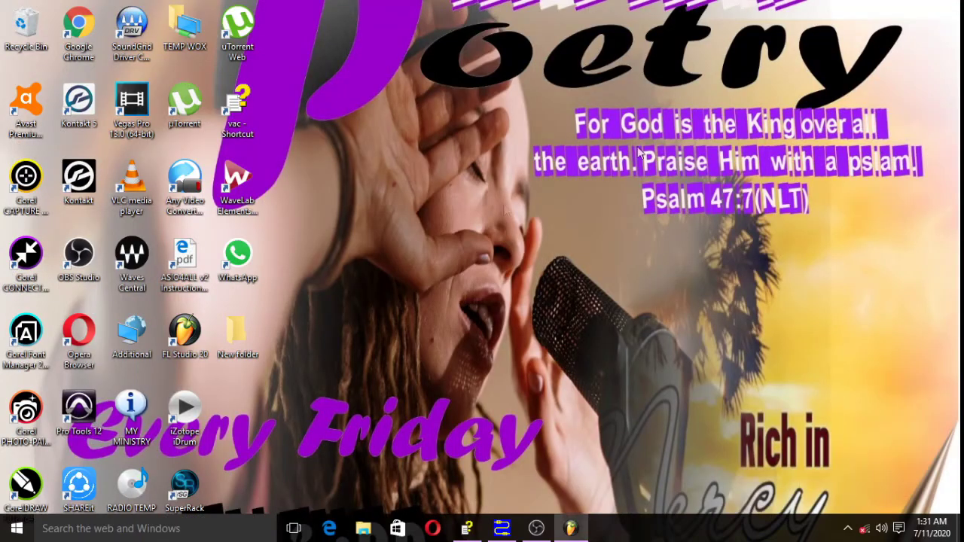
double_click(238, 336)
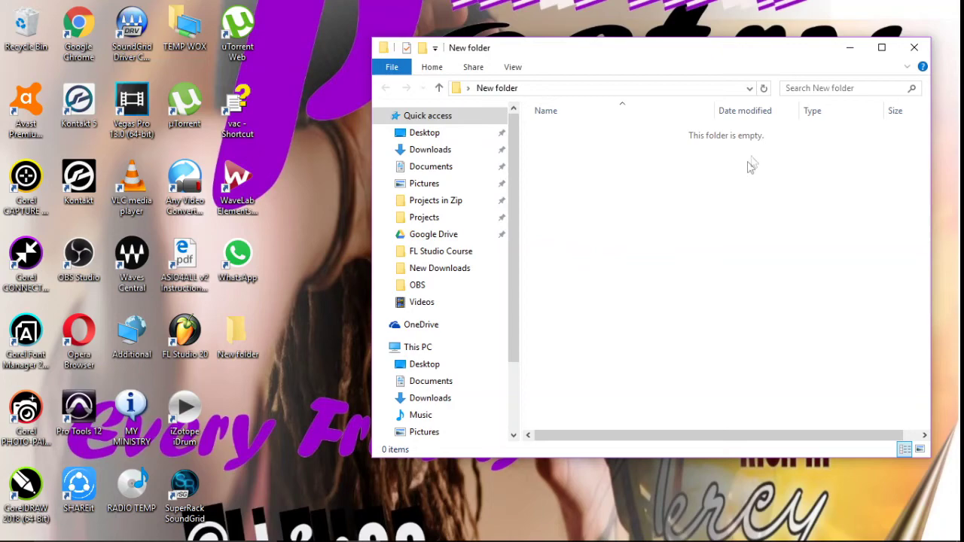
click(850, 47)
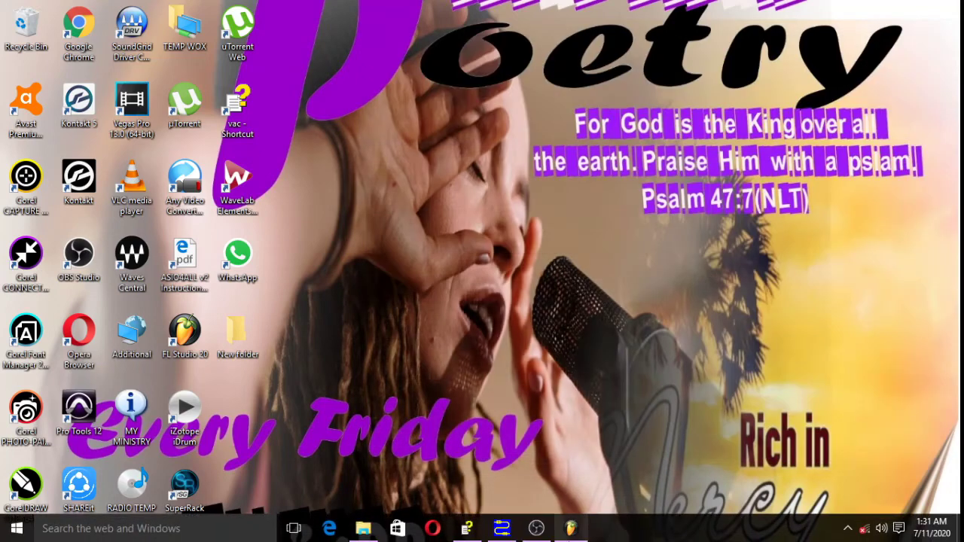
Switch back to FL Studio, show the playlist, record a short vocal into it as an audio clip, and stop the recording.
click(572, 529)
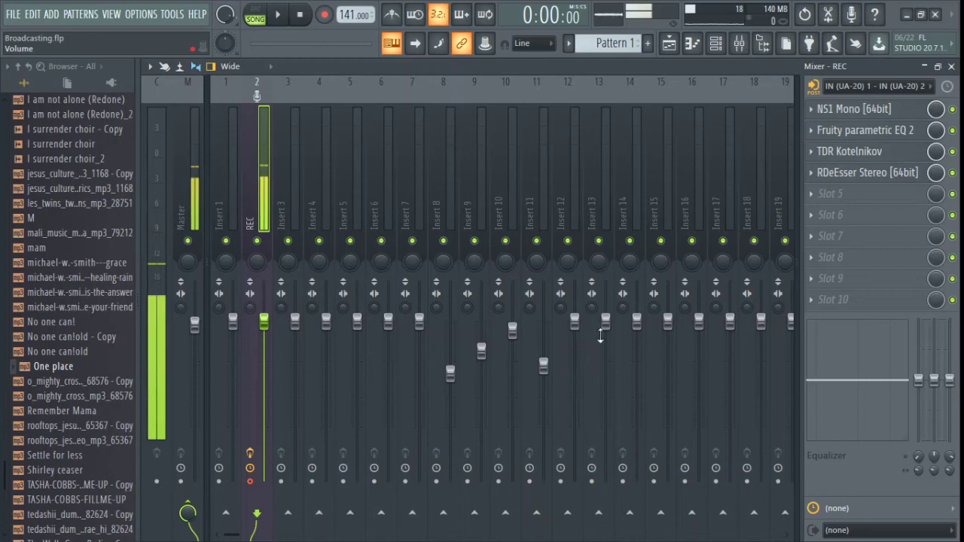
click(669, 43)
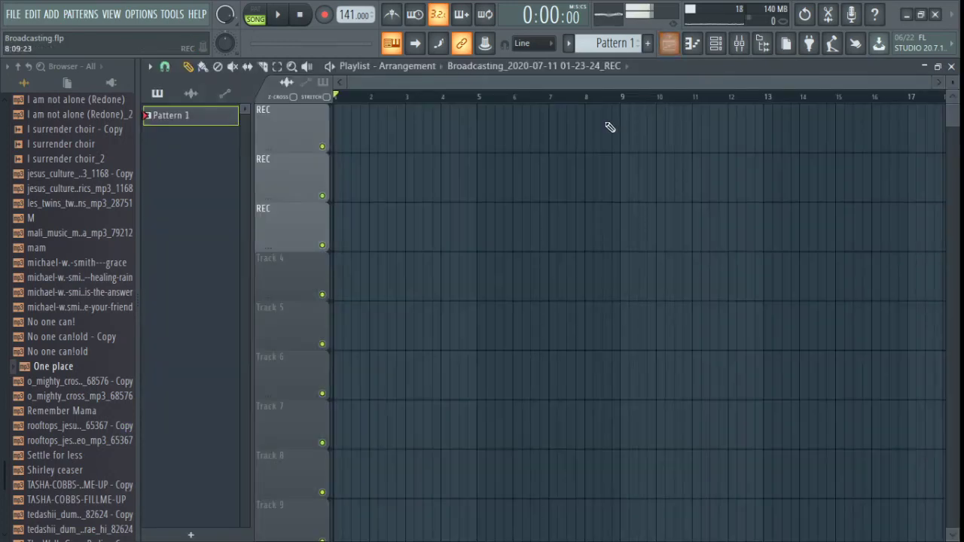
click(325, 15)
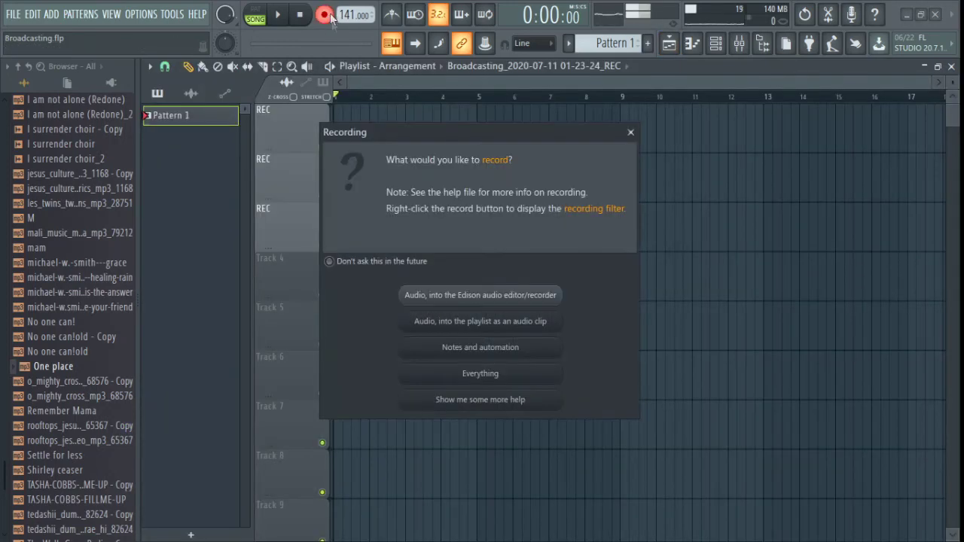
click(481, 323)
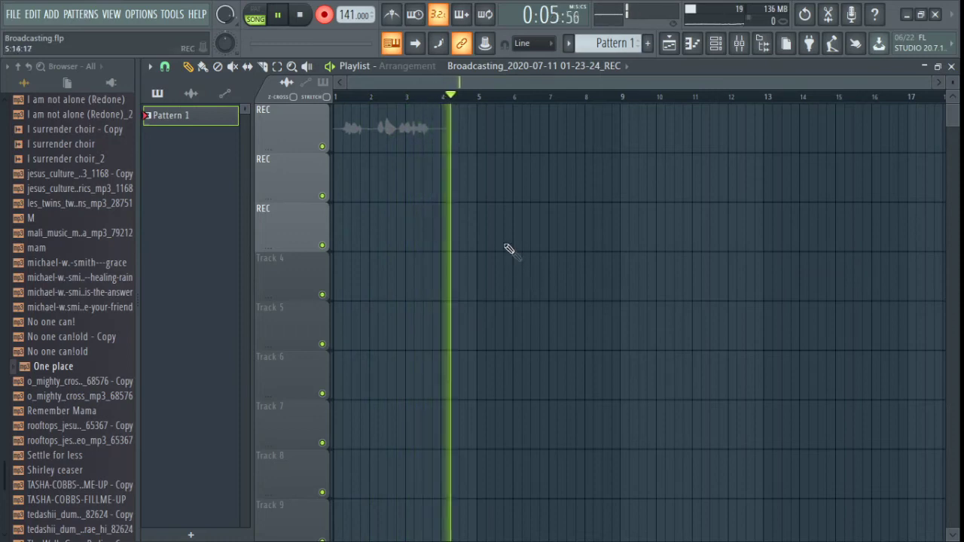
key(space)
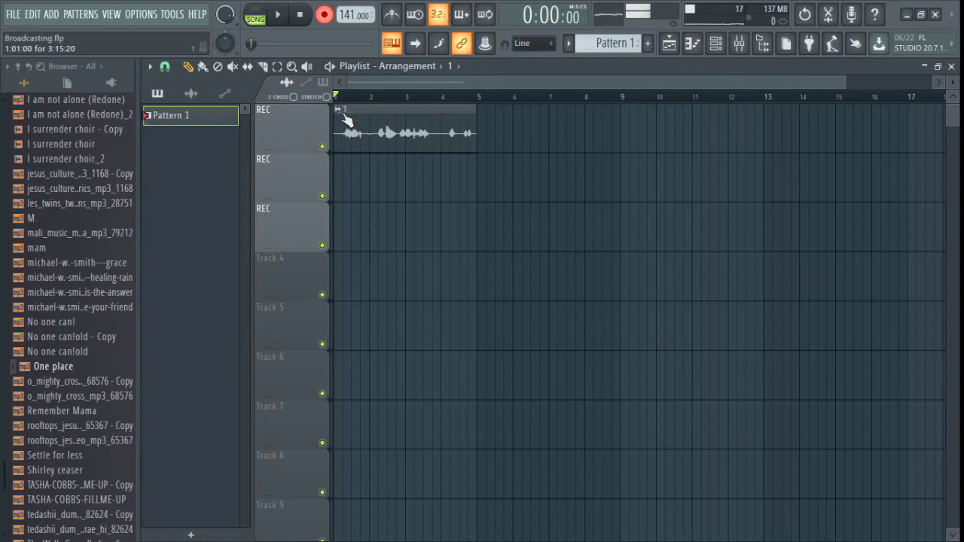
Minimize FL Studio, check New folder on the desktop for the recorded file, and minimize the folder window.
click(907, 15)
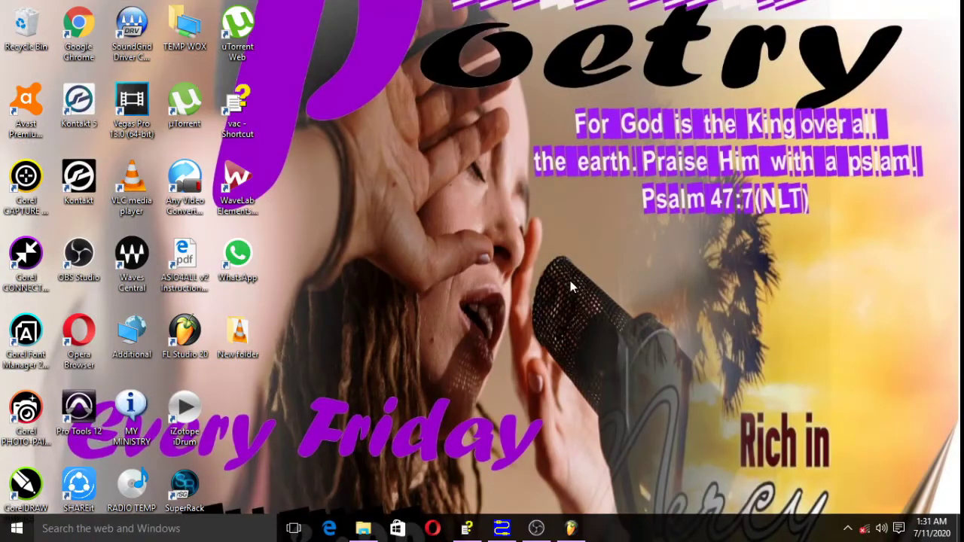
double_click(238, 336)
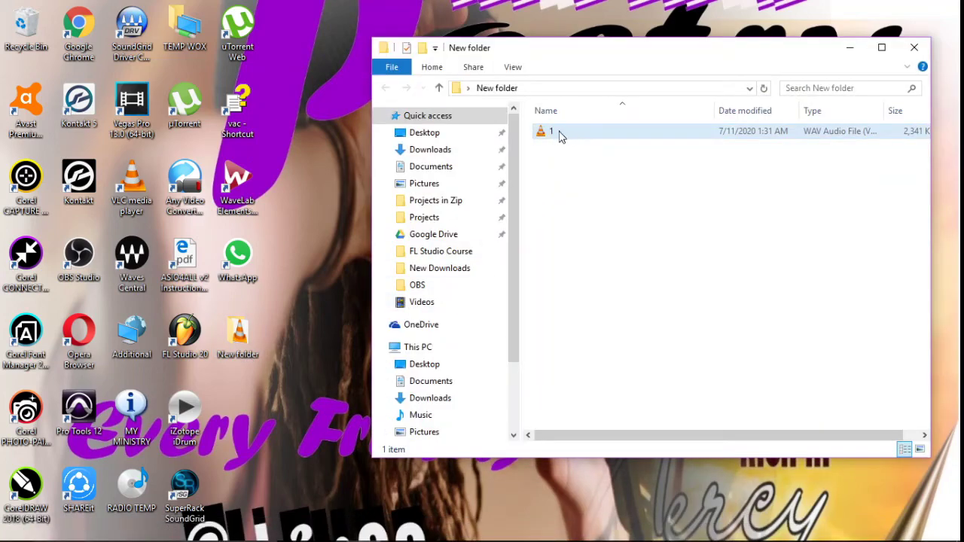
click(852, 48)
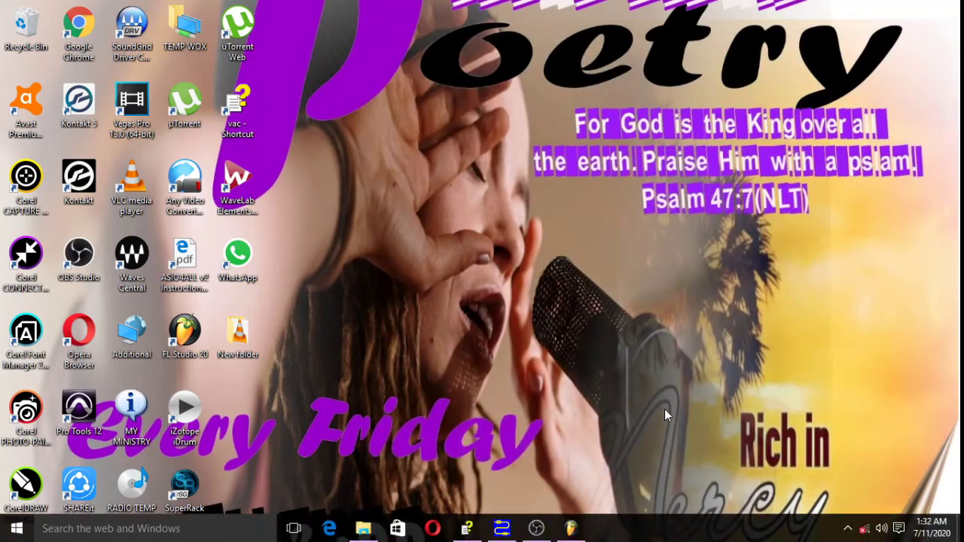
Switch back to FL Studio and save the project as Broadcasting in New folder on the desktop.
click(587, 538)
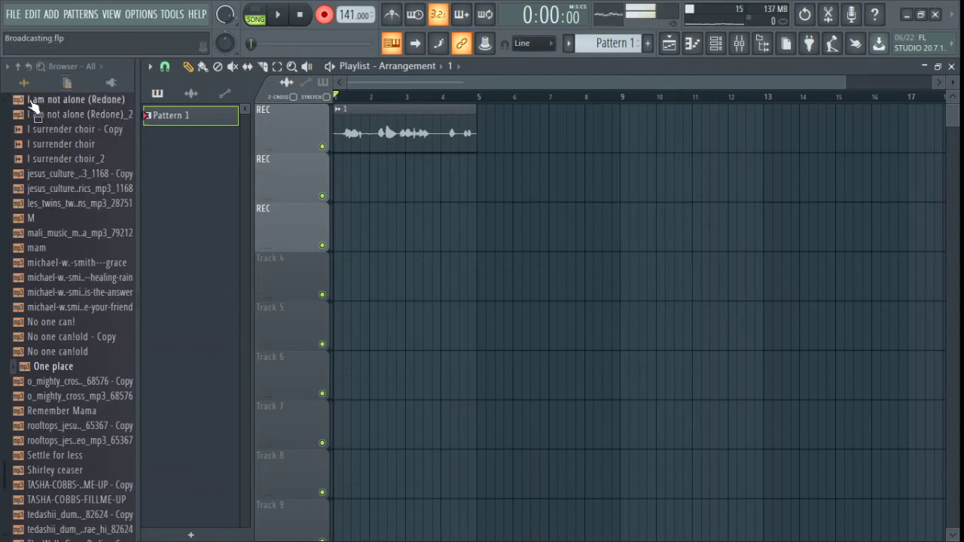
click(13, 15)
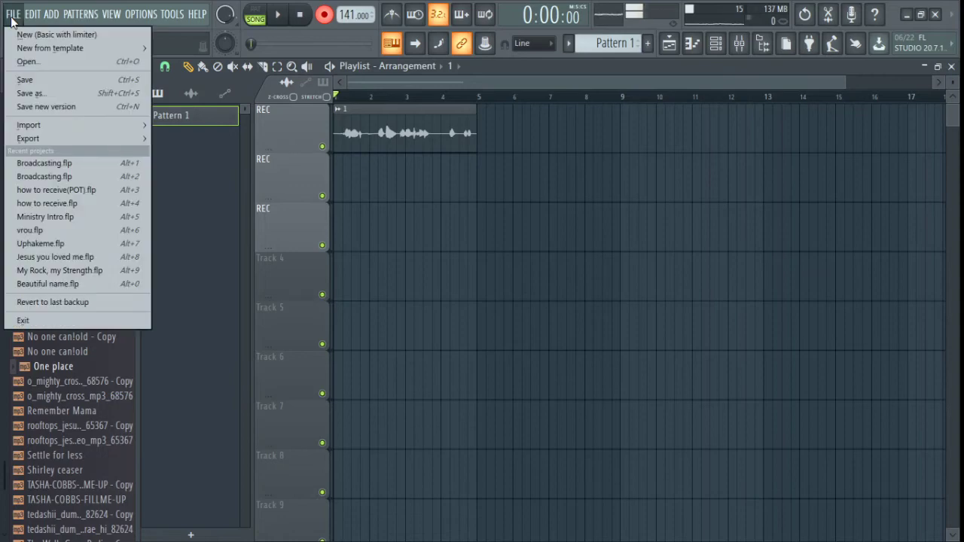
click(30, 94)
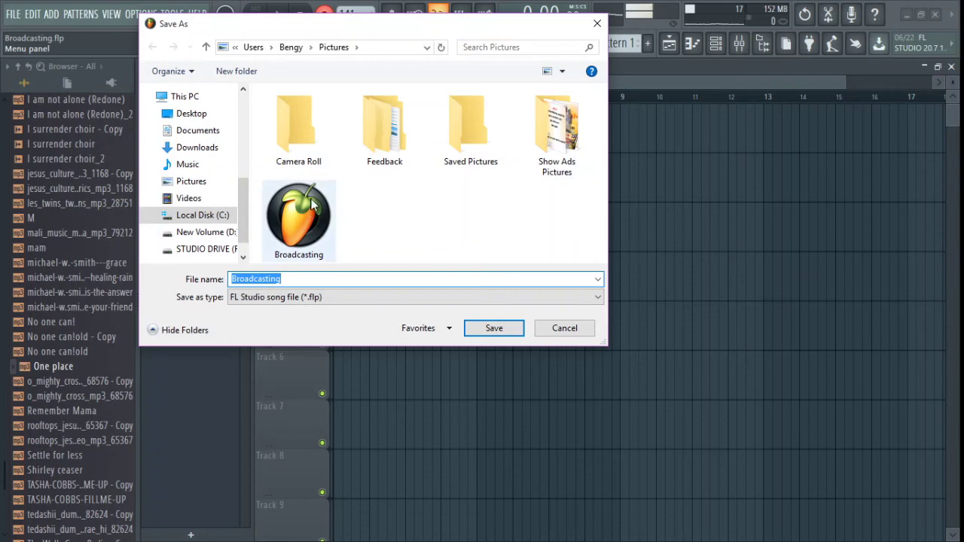
click(197, 119)
double_click(298, 146)
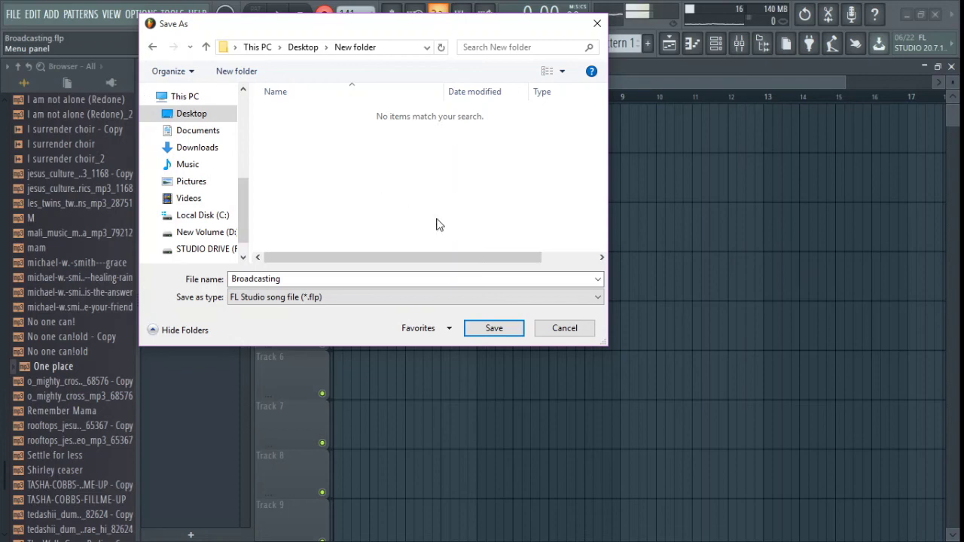
click(495, 330)
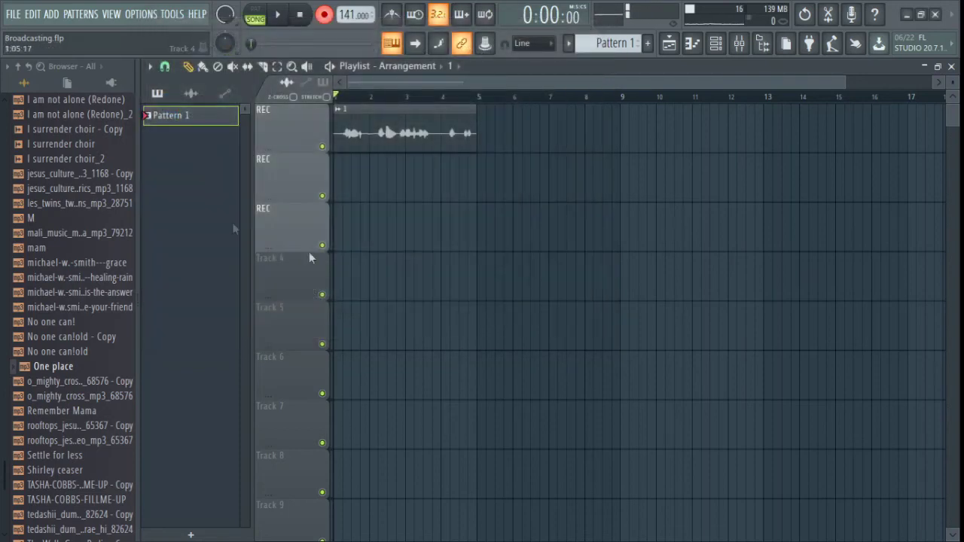
Save the Broadcasting project again under its existing name.
click(908, 17)
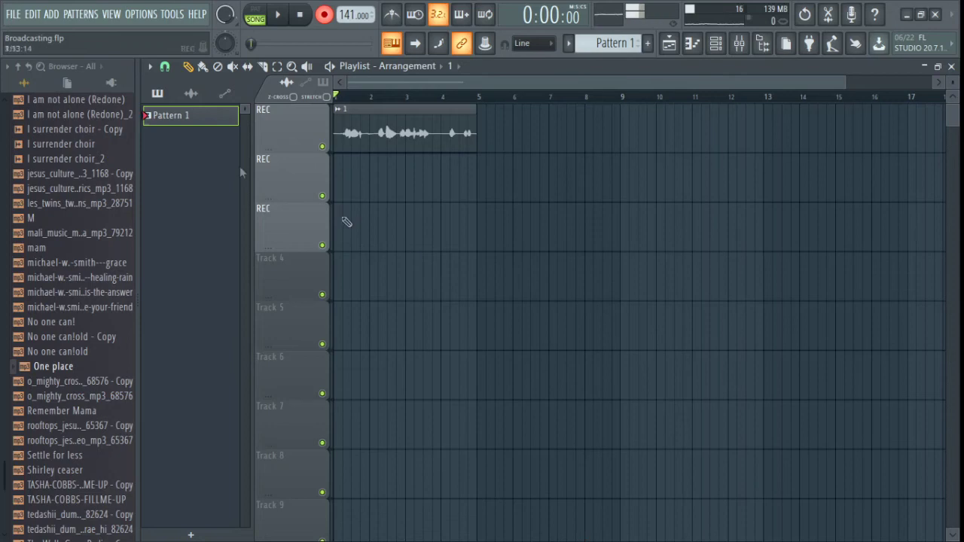
click(11, 15)
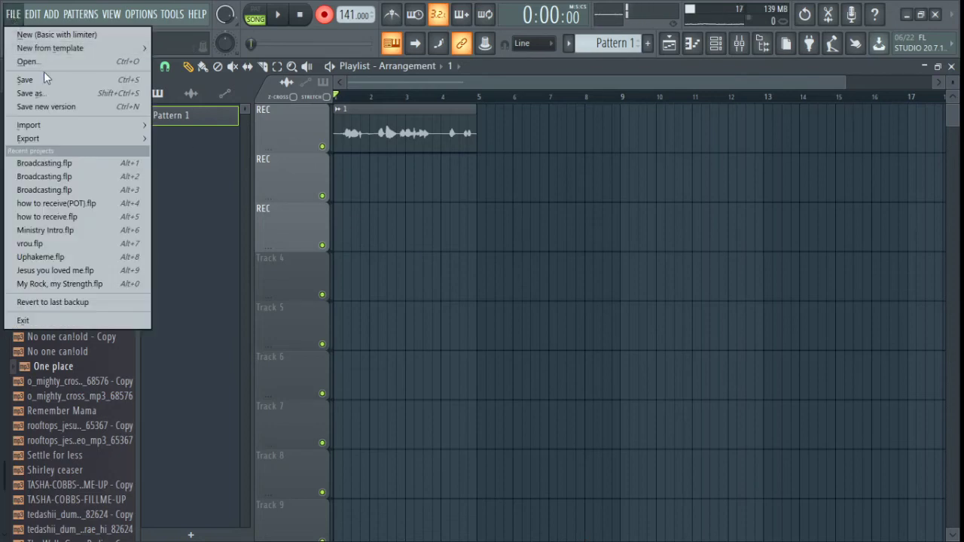
click(33, 78)
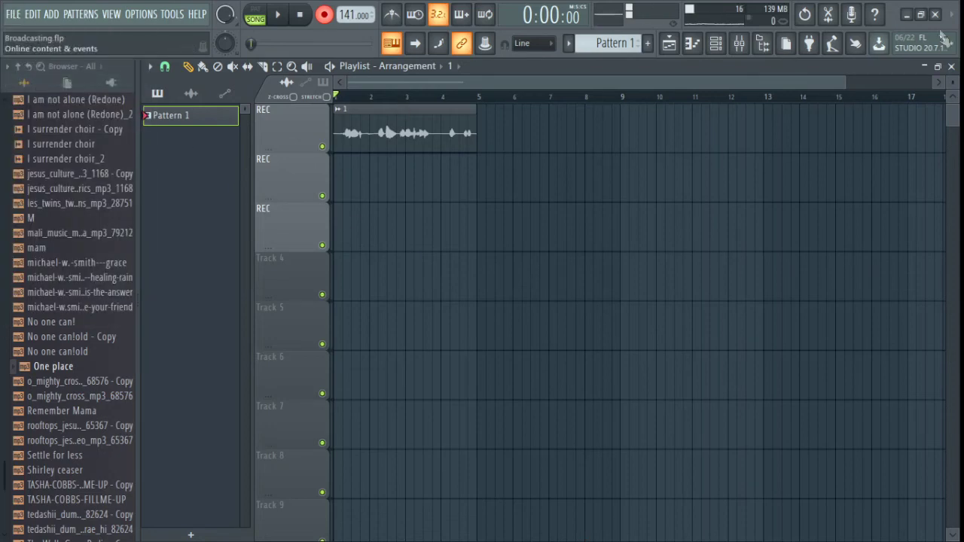
Minimize FL Studio, check New folder on the desktop for the recording and project files, and close the folder window.
click(907, 14)
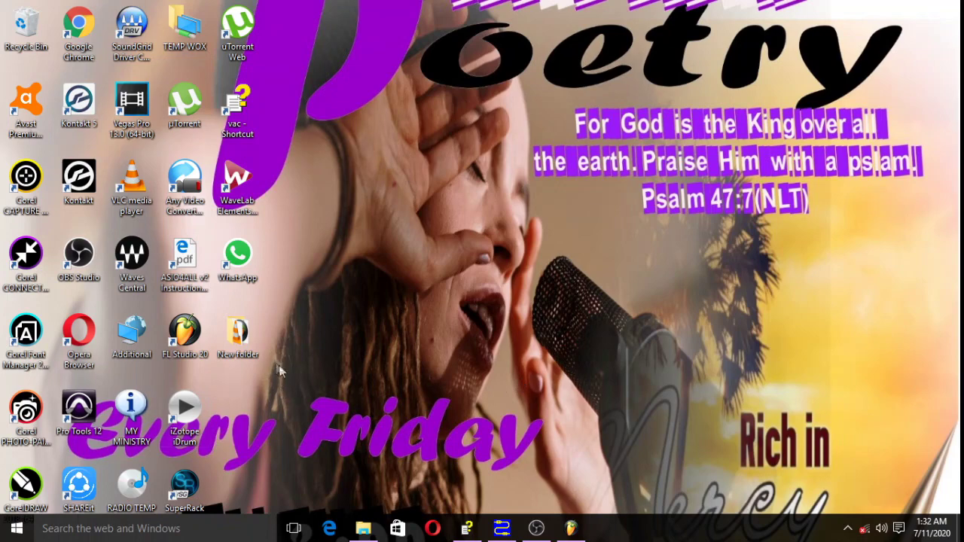
double_click(239, 343)
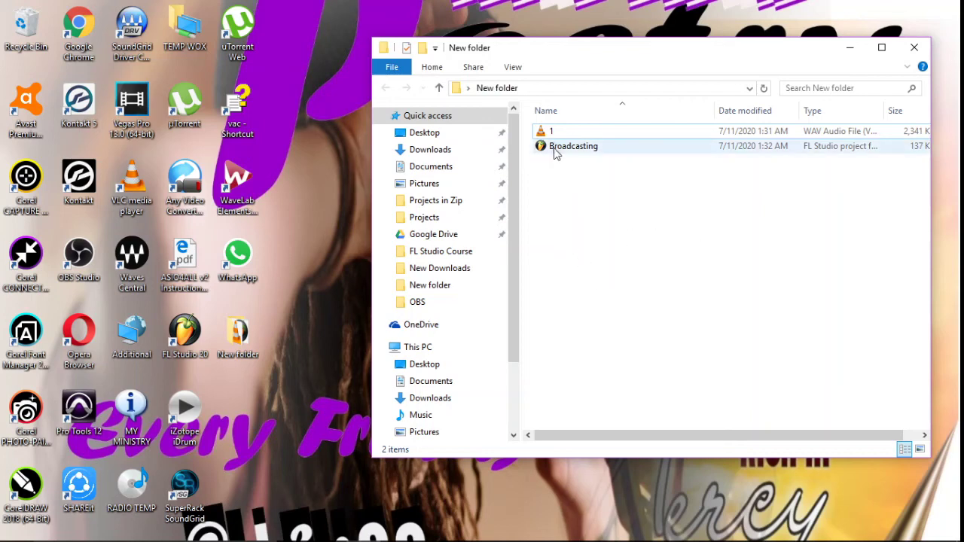
drag(640, 50, 584, 48)
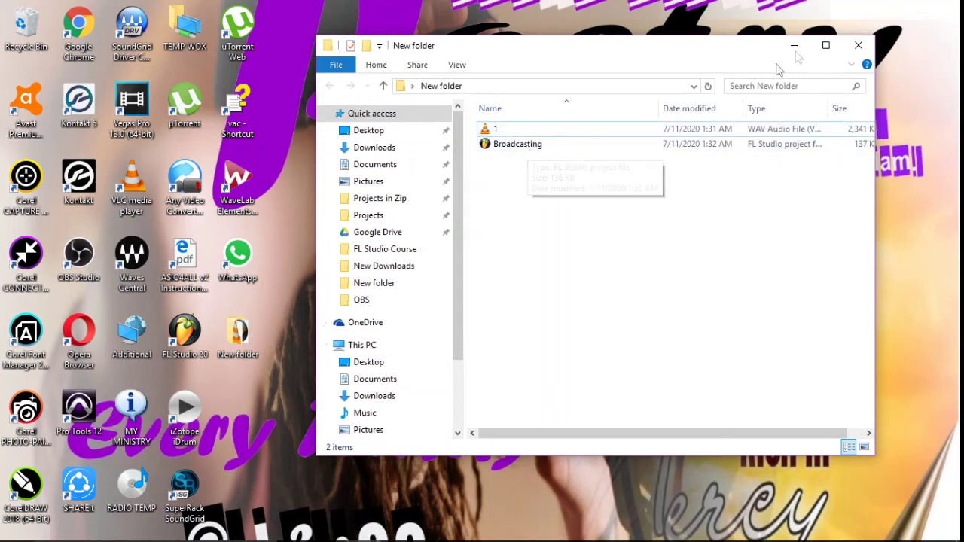
click(858, 45)
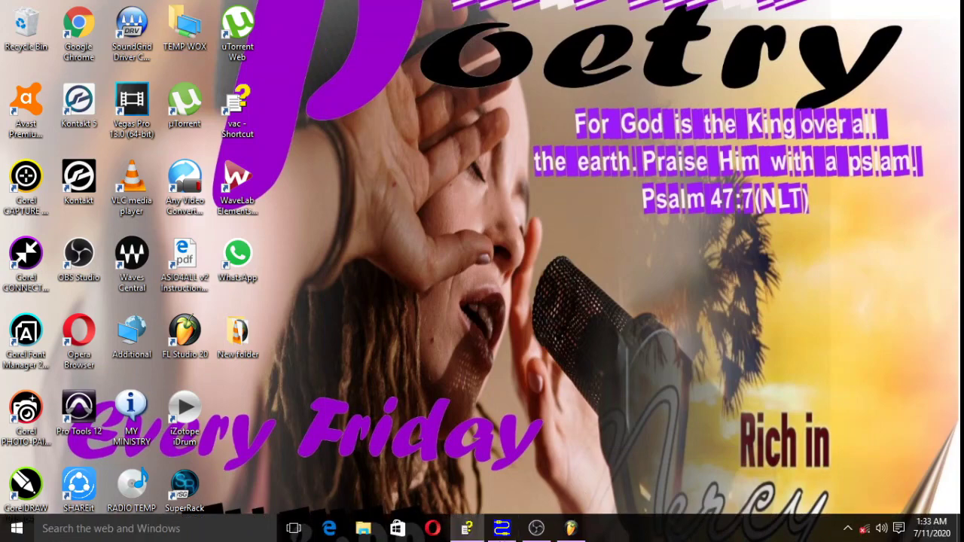
Switch back to FL Studio, look over the recorded clip in the playlist, and show the mixer.
click(570, 530)
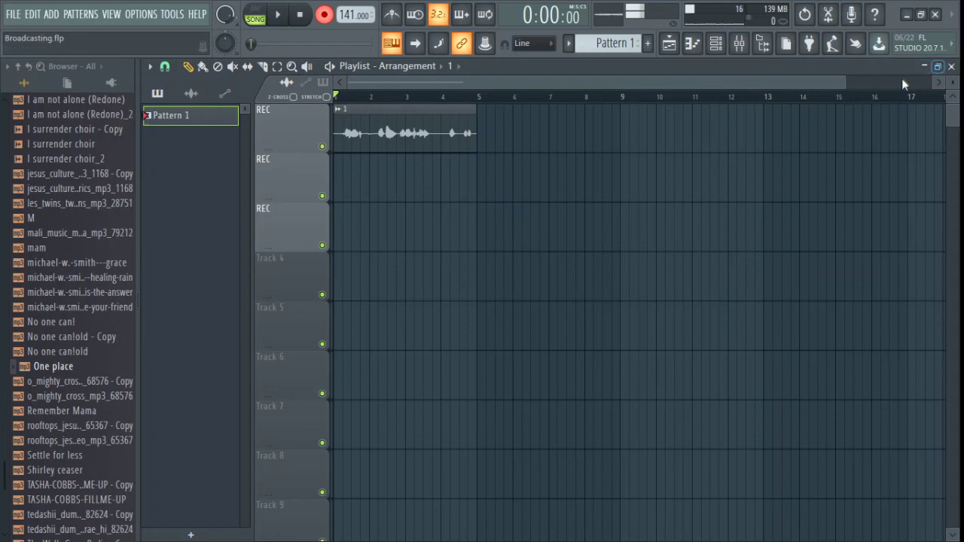
drag(847, 81, 948, 80)
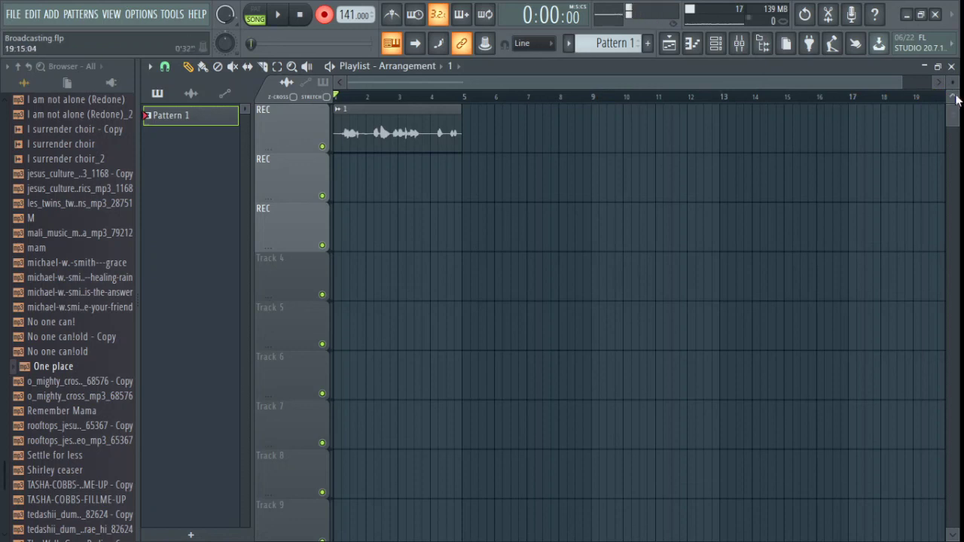
key(F9)
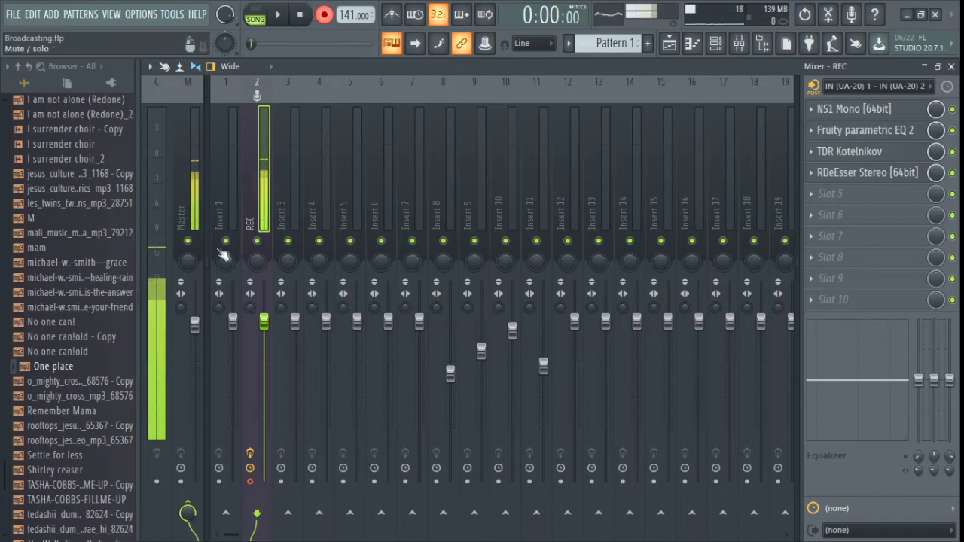
key(alt+Tab)
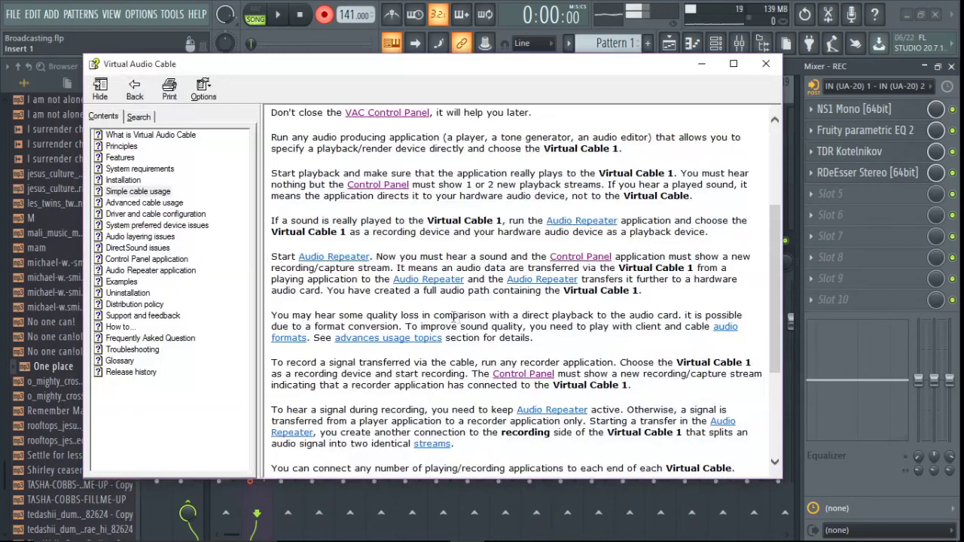
key(alt+Tab)
key(alt+Tab)
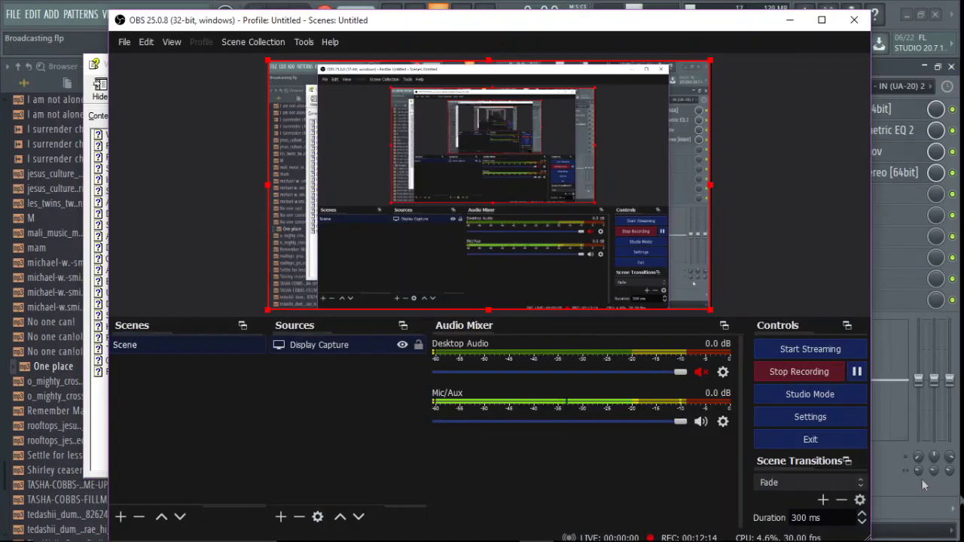